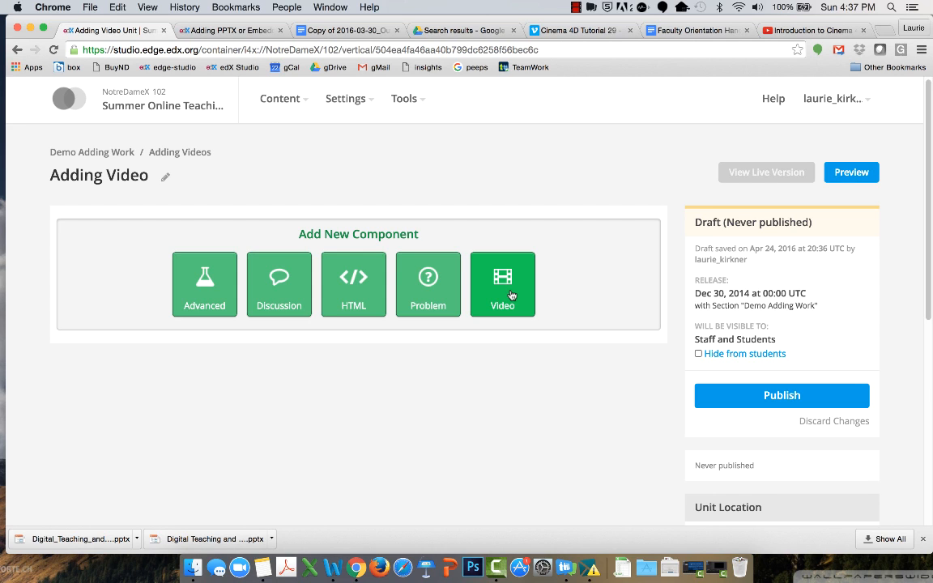
# - Add a Video component to the unit and set its display name to "Cinema 4D tutorial video"
pyautogui.click(511, 295)
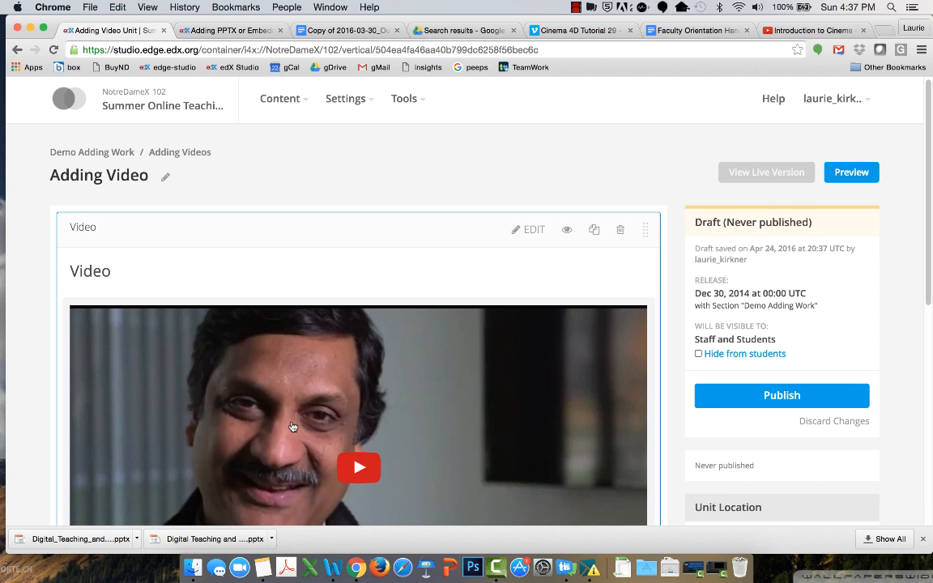
pyautogui.scroll(-2, 386, 401)
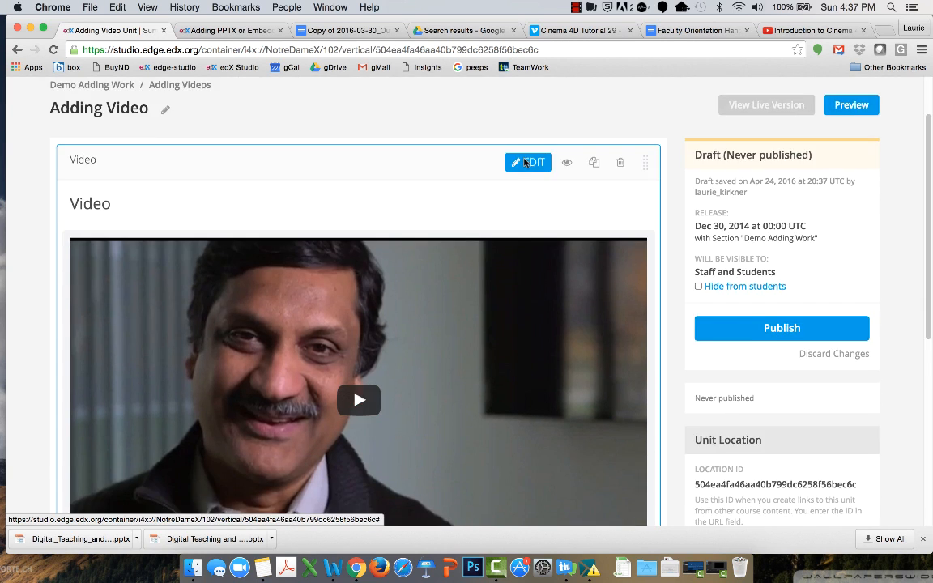
pyautogui.click(531, 161)
pyautogui.moveTo(332, 186); pyautogui.dragTo(324, 186)
pyautogui.write('Cinema 4D ')
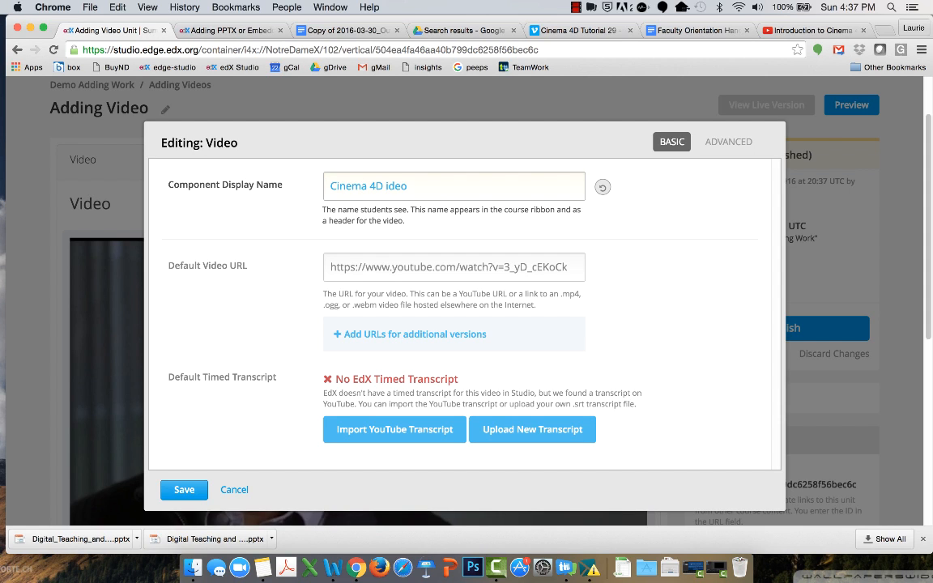
pyautogui.write('tutorial v')
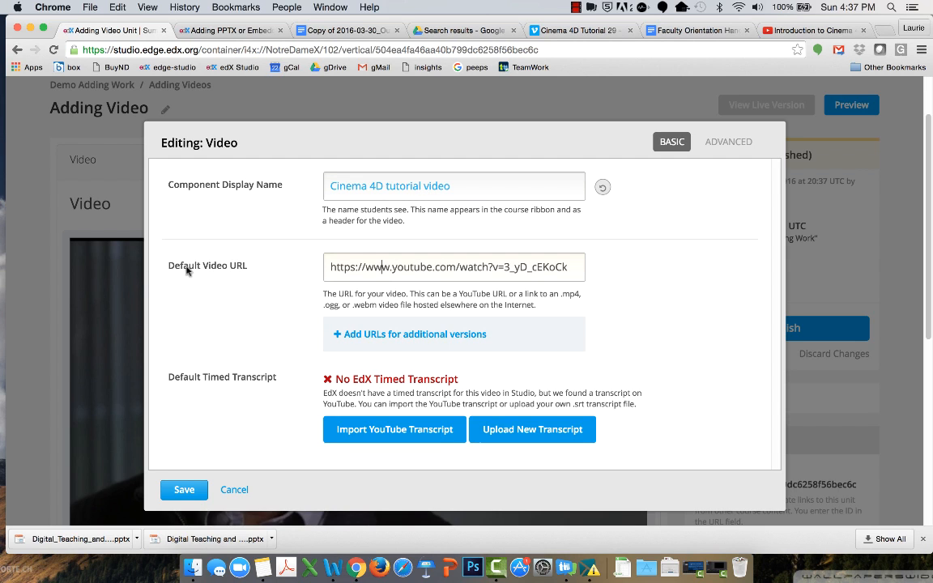
# - Copy the share link of the YouTube video "Introduction to Cinema 4D (Beginner Tutorial)"
pyautogui.click(777, 30)
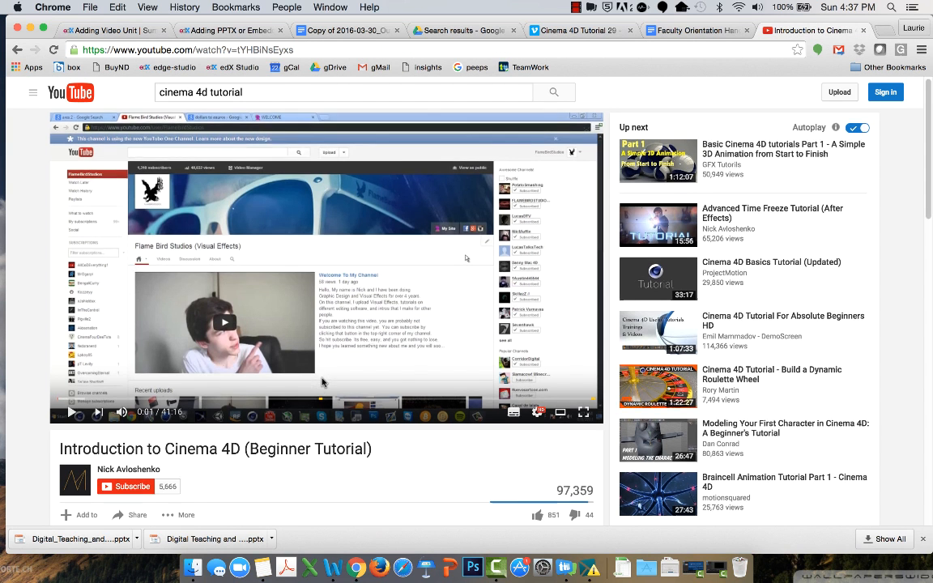
pyautogui.scroll(-5, 322, 383)
pyautogui.scroll(2, 322, 382)
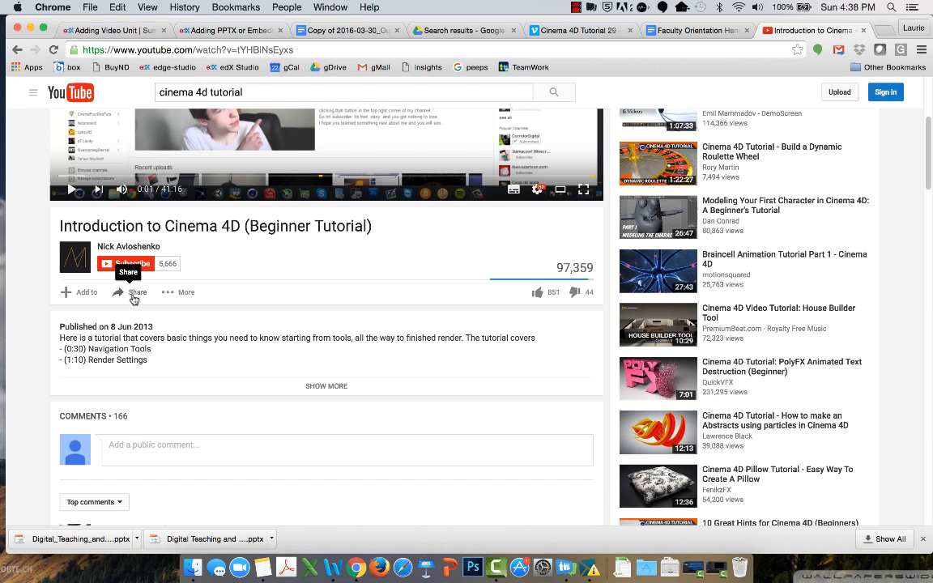
pyautogui.click(134, 298)
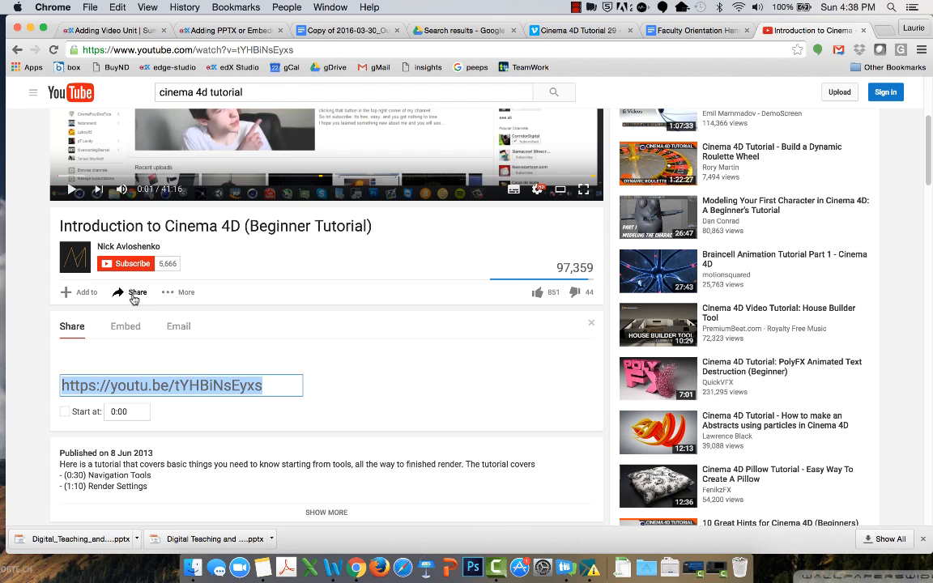
pyautogui.rightClick(103, 389)
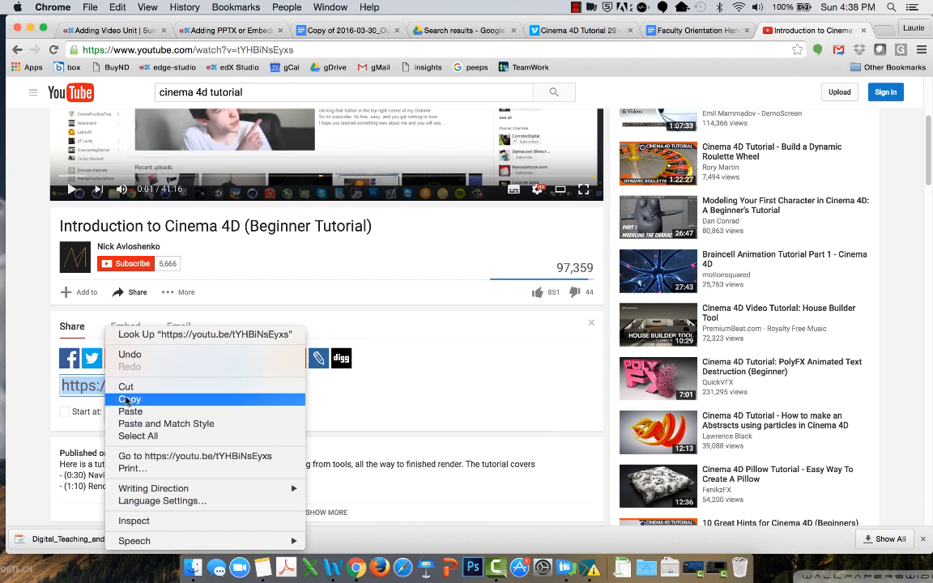
pyautogui.click(128, 399)
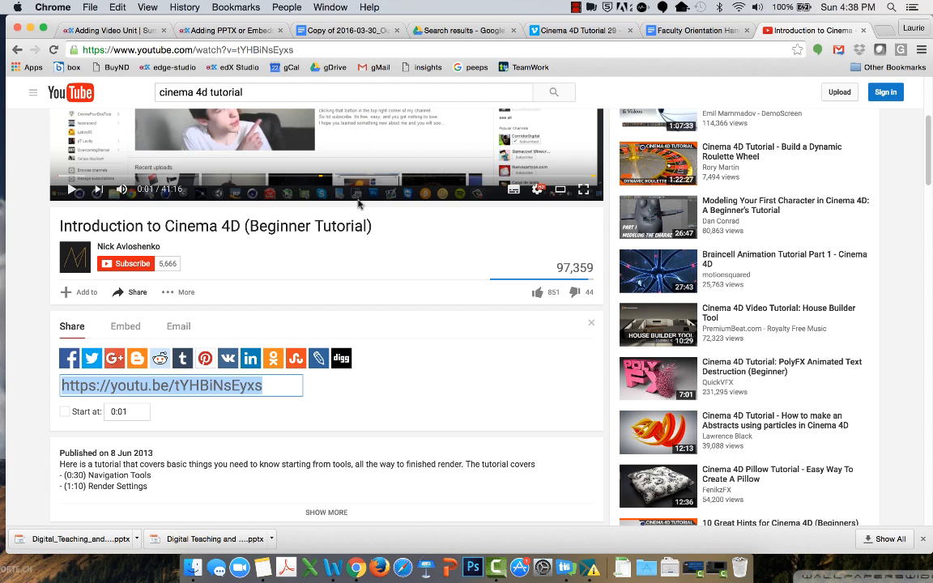
pyautogui.click(106, 30)
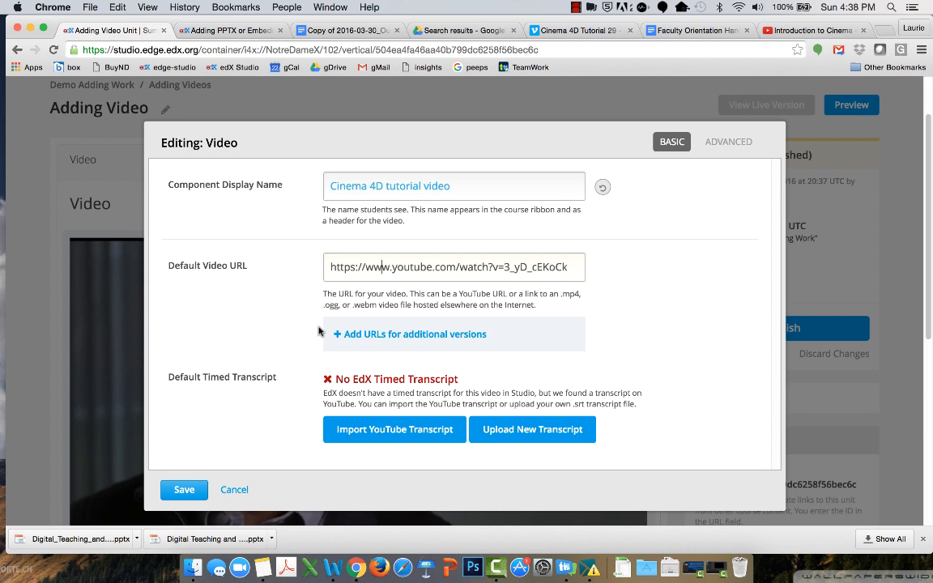
pyautogui.tripleClick(376, 272)
pyautogui.press('BackSpace')
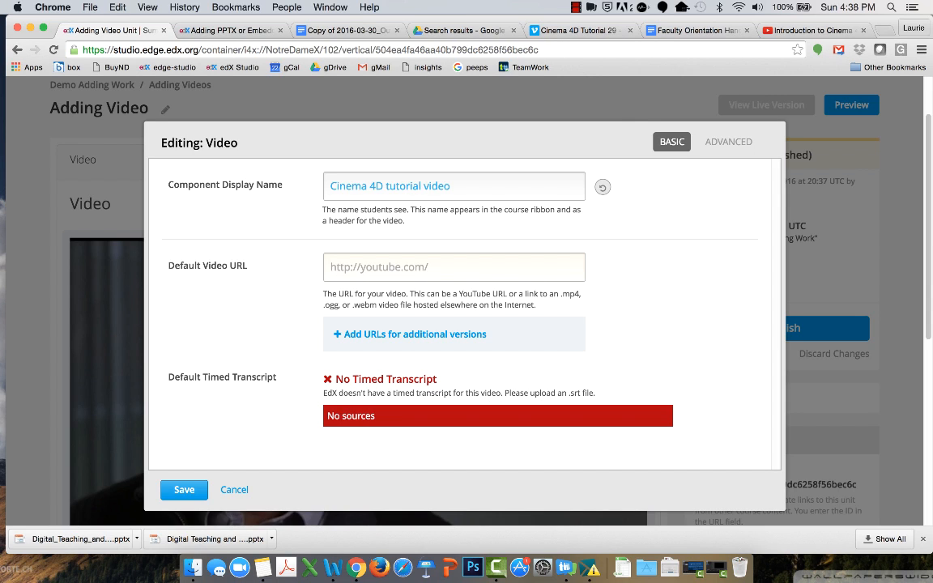
pyautogui.press('super+v')
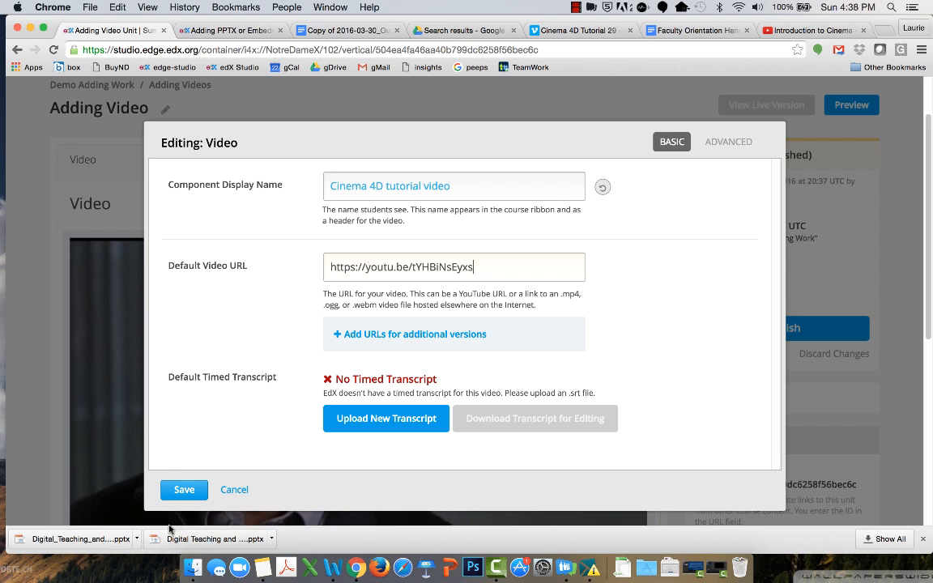
pyautogui.click(183, 491)
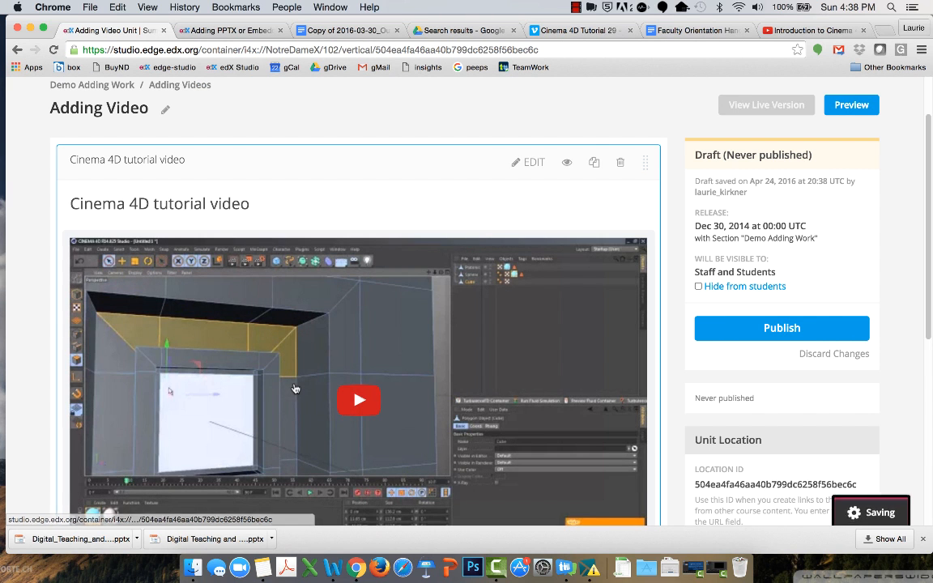
# - Examine the embedded Cinema 4D tutorial player and the component options below it
pyautogui.scroll(-3, 298, 387)
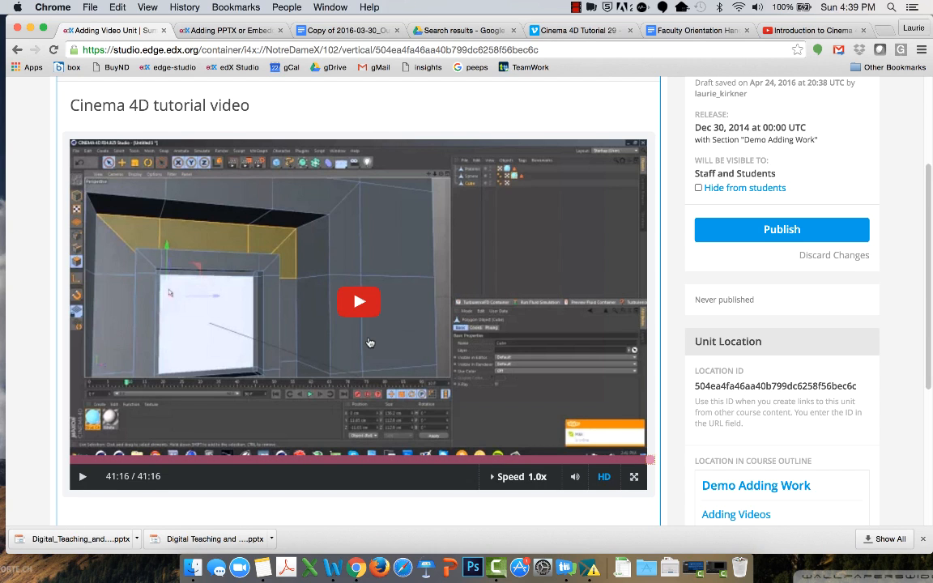
pyautogui.scroll(2, 465, 327)
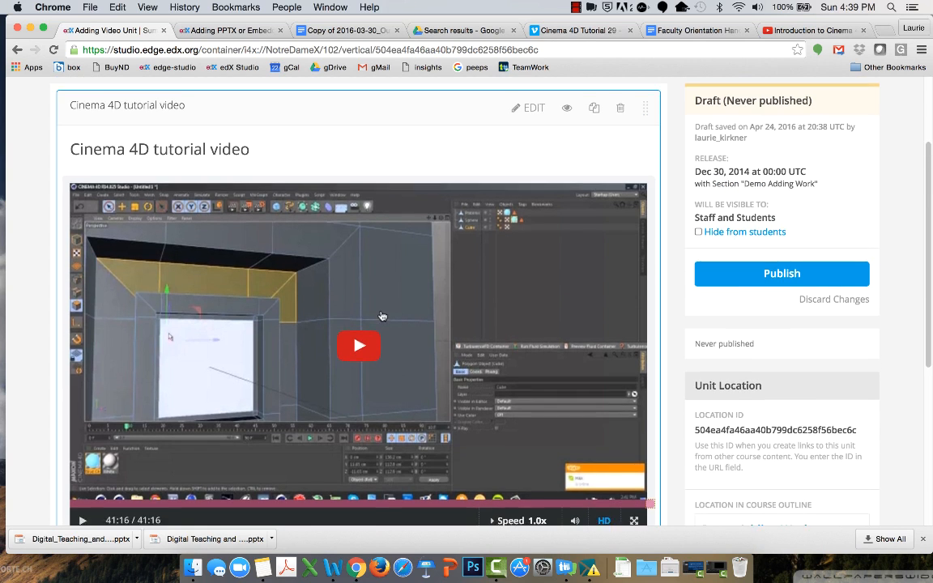
pyautogui.scroll(-3, 386, 315)
pyautogui.scroll(1, 386, 315)
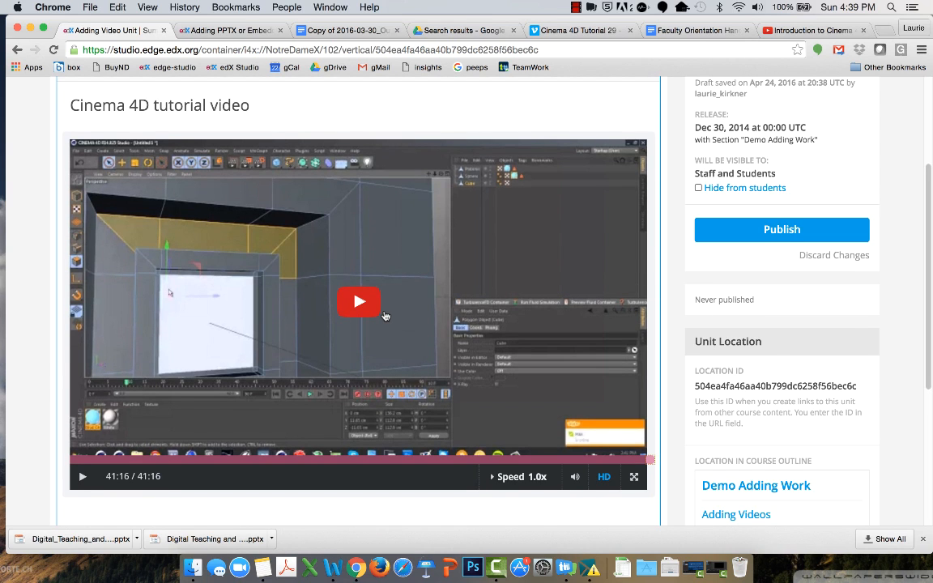
pyautogui.scroll(1, 386, 316)
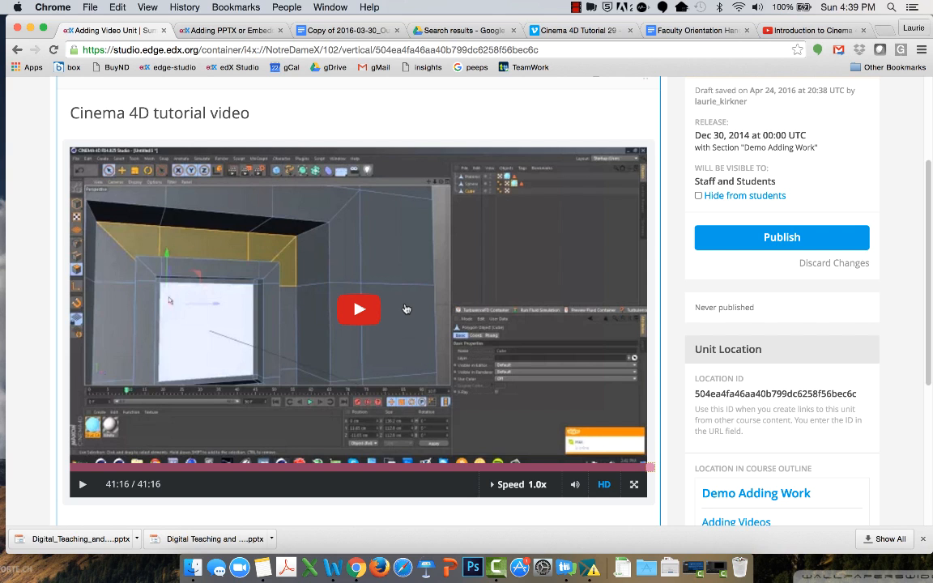
pyautogui.scroll(1, 406, 310)
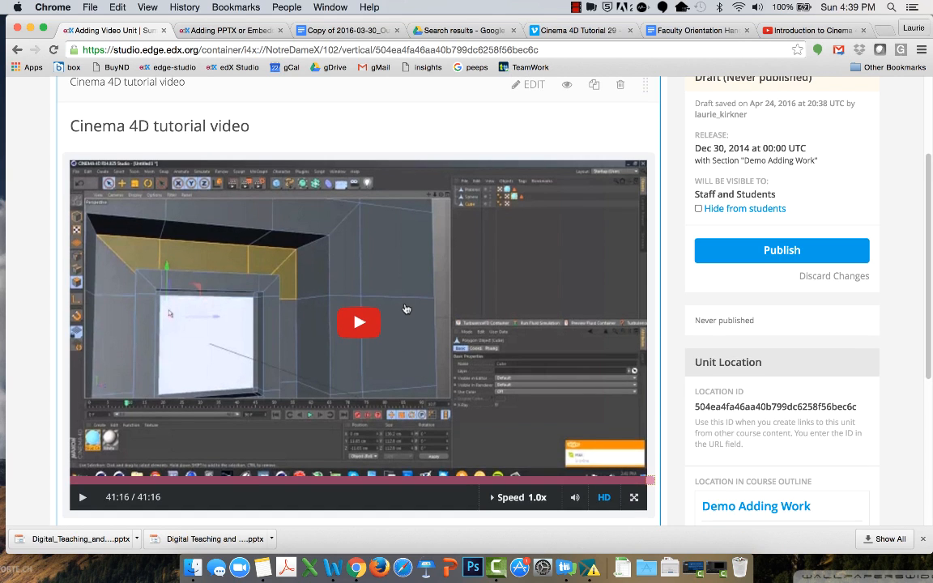
pyautogui.scroll(-5, 407, 308)
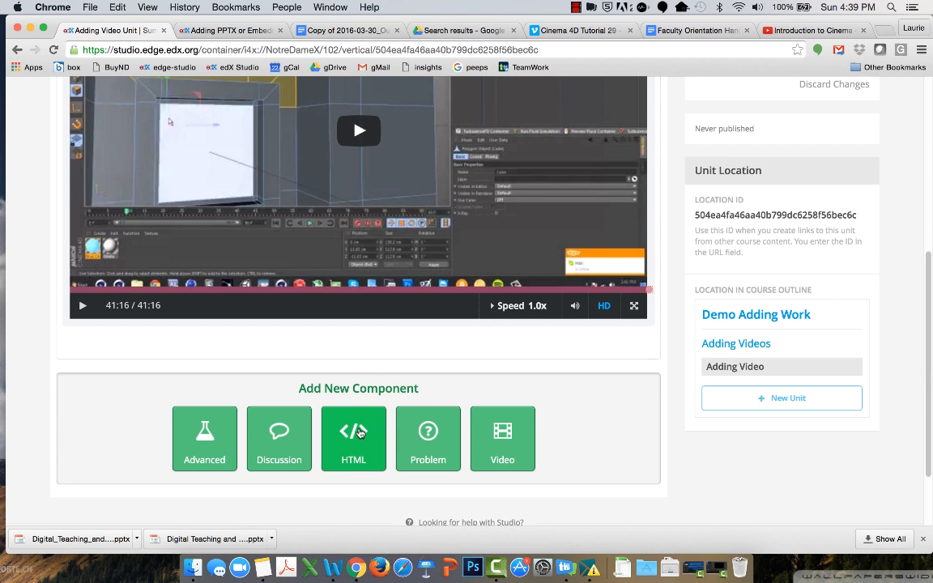
pyautogui.scroll(-1, 359, 436)
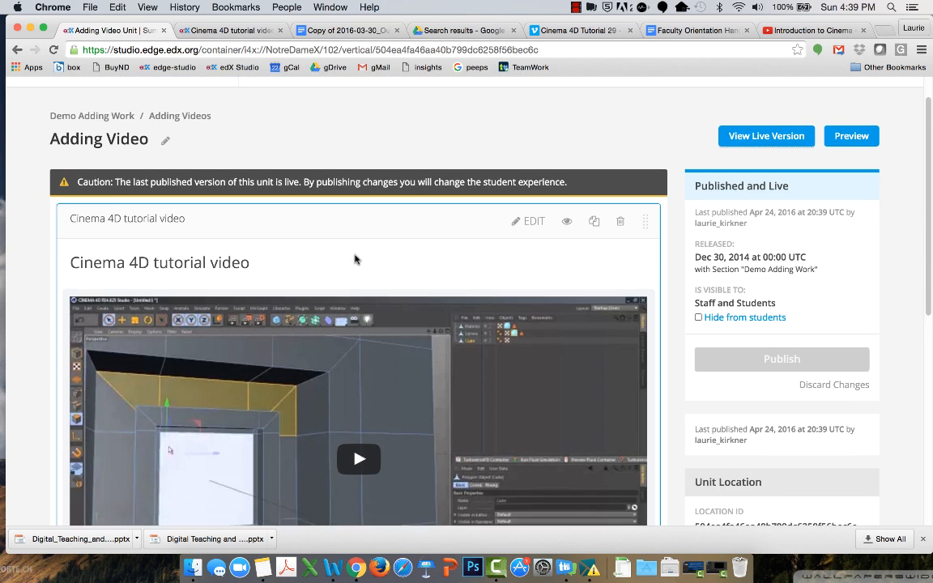
# - Add an HTML component of type Text below the Cinema 4D tutorial video
pyautogui.scroll(-10, 417, 254)
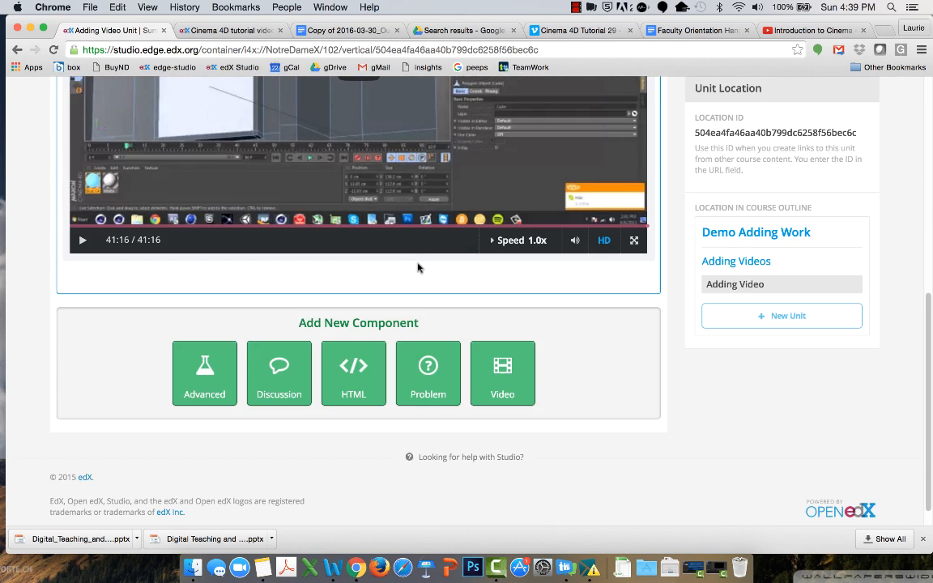
pyautogui.scroll(-1, 353, 361)
pyautogui.click(354, 361)
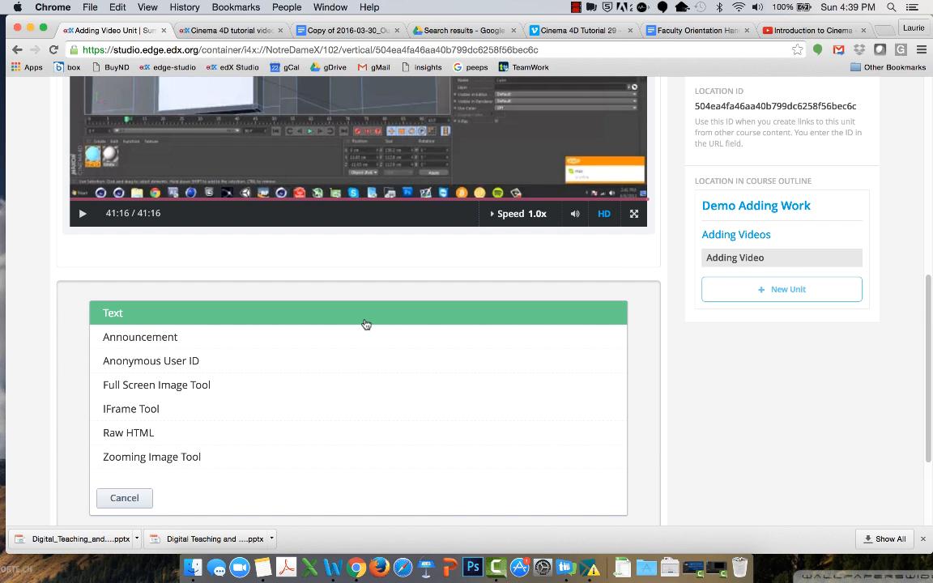
pyautogui.click(366, 324)
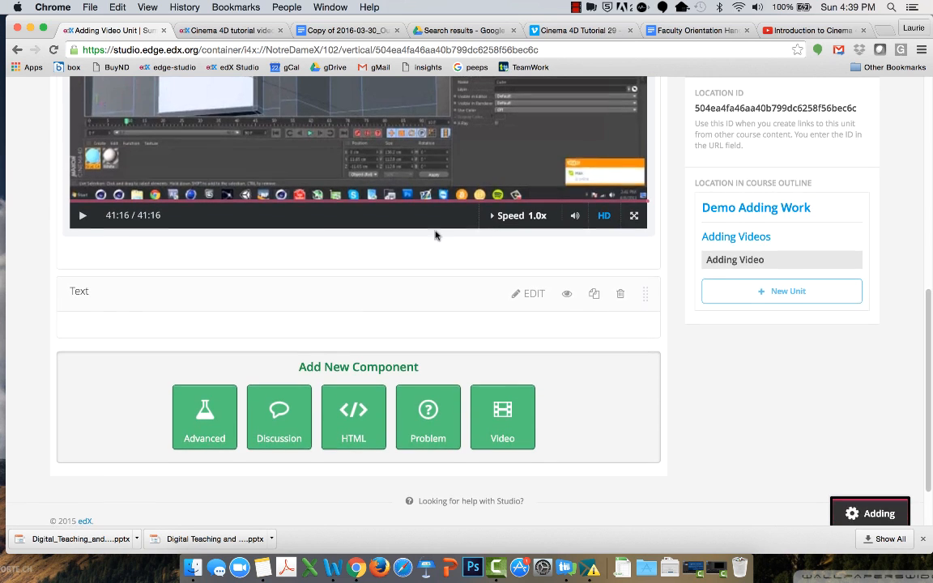
# - Copy the share link of the Vimeo video "Cinema 4D Tutorial 29 - 'Low poly' theory"
pyautogui.click(577, 30)
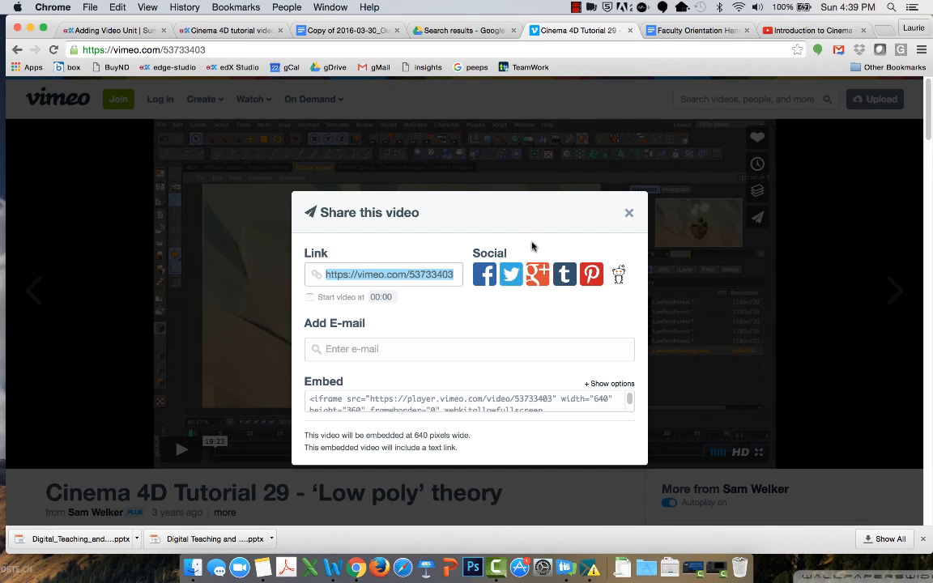
pyautogui.click(628, 213)
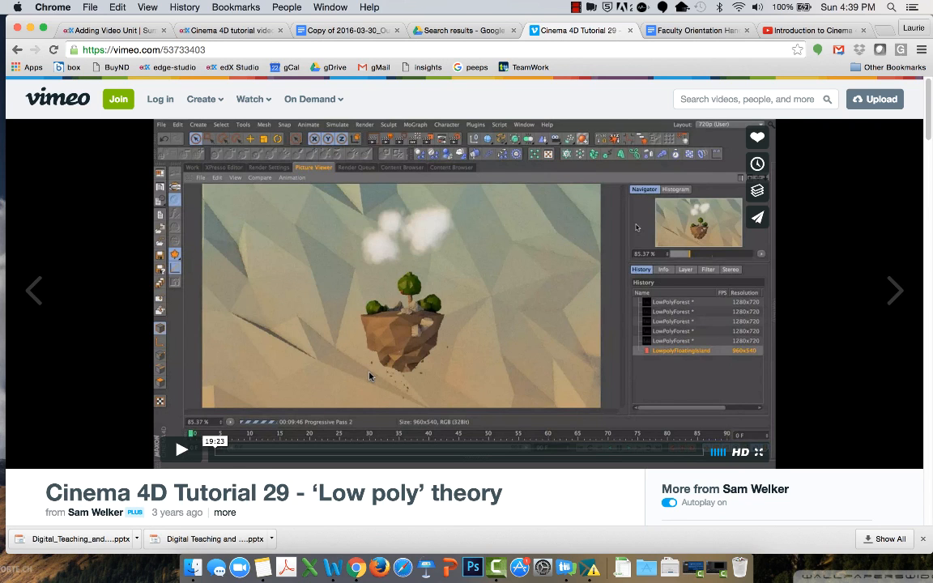
pyautogui.click(757, 220)
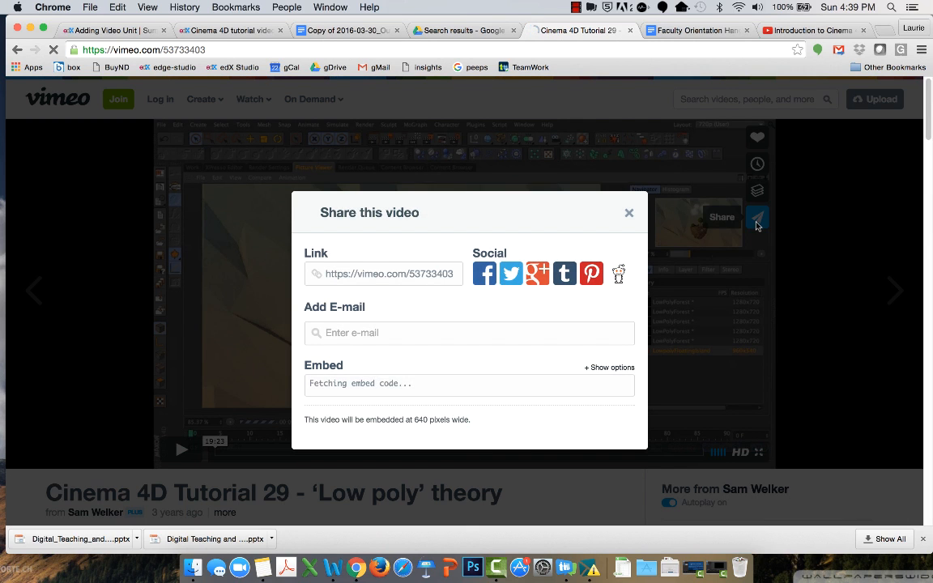
pyautogui.click(354, 275)
pyautogui.press('super+c')
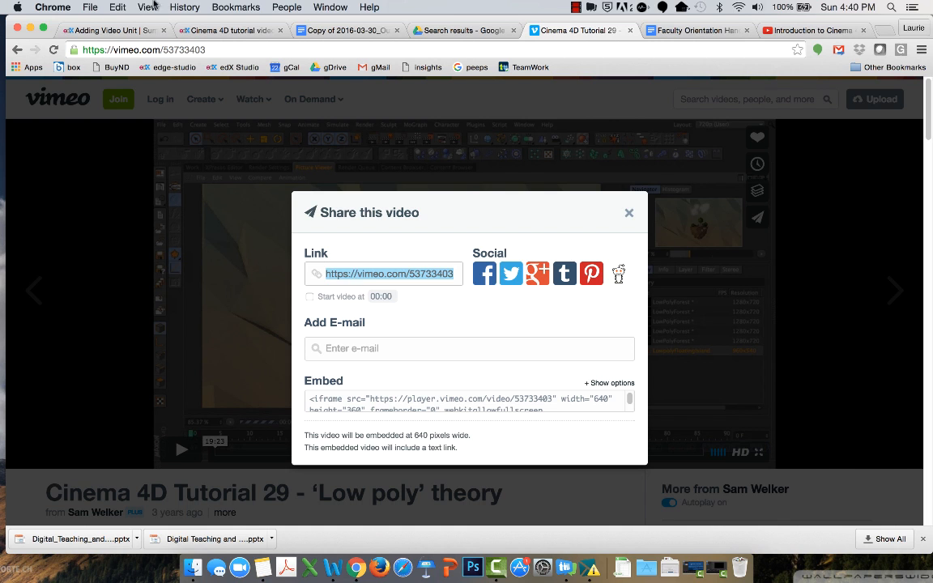
pyautogui.click(126, 31)
pyautogui.click(478, 426)
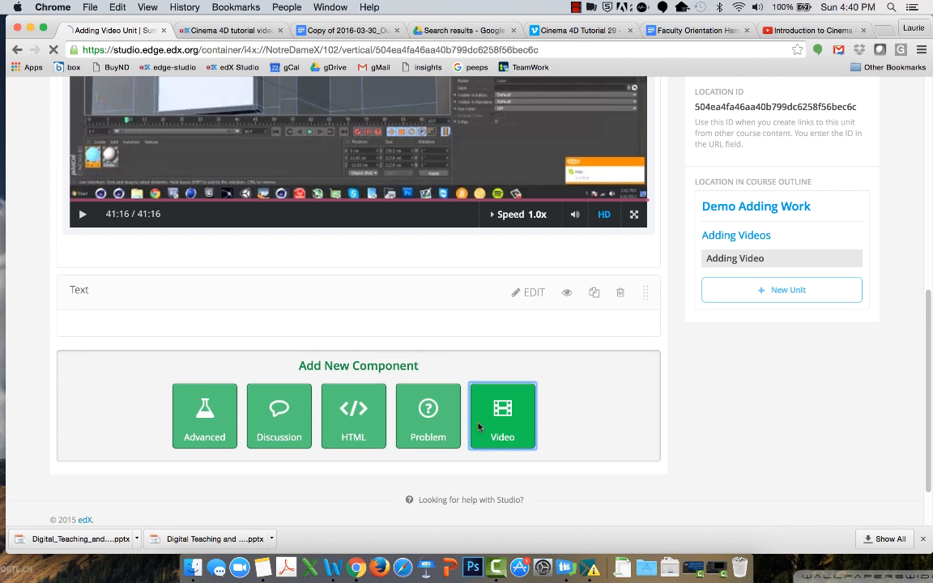
pyautogui.click(539, 363)
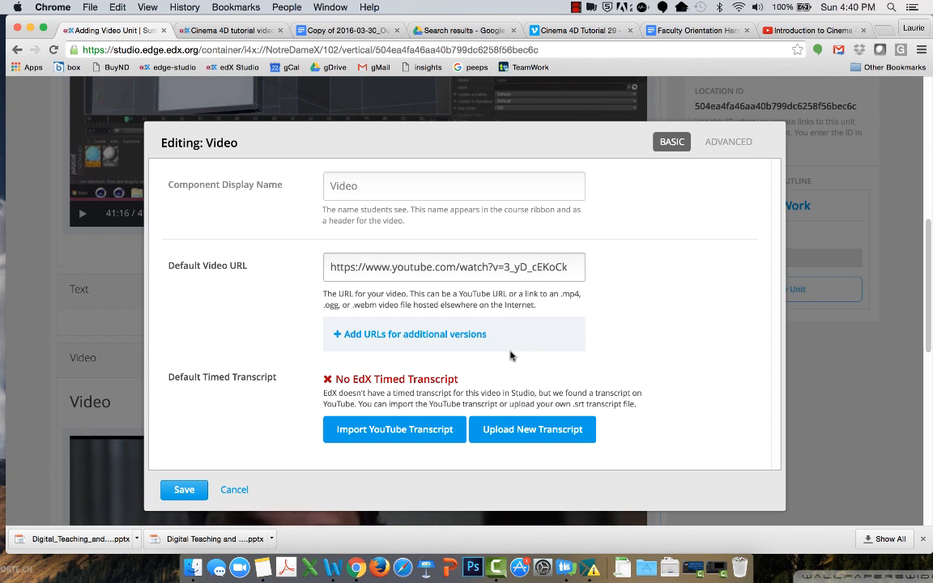
pyautogui.tripleClick(476, 273)
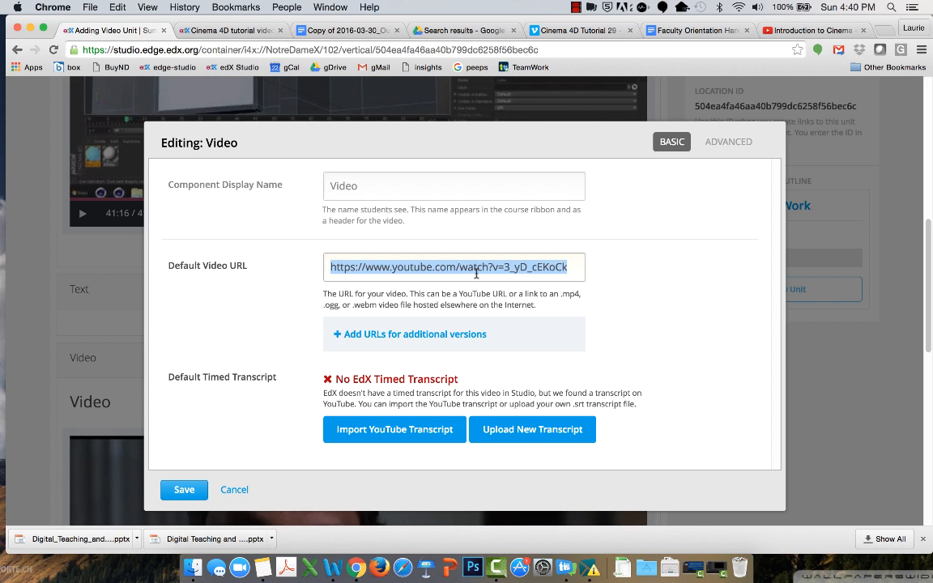
pyautogui.press('super+v')
pyautogui.click(170, 502)
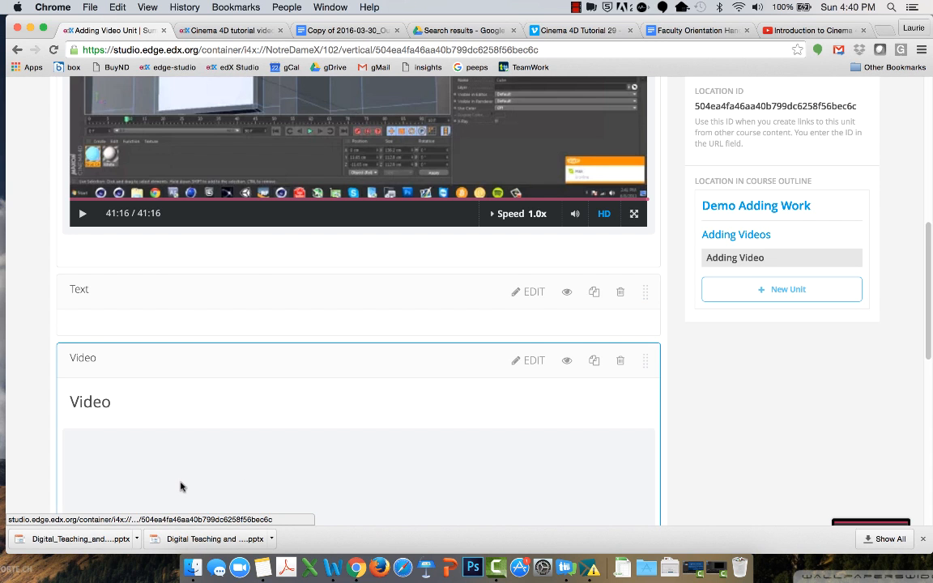
# - Delete the Video component that uses the Vimeo link
pyautogui.scroll(-3, 269, 469)
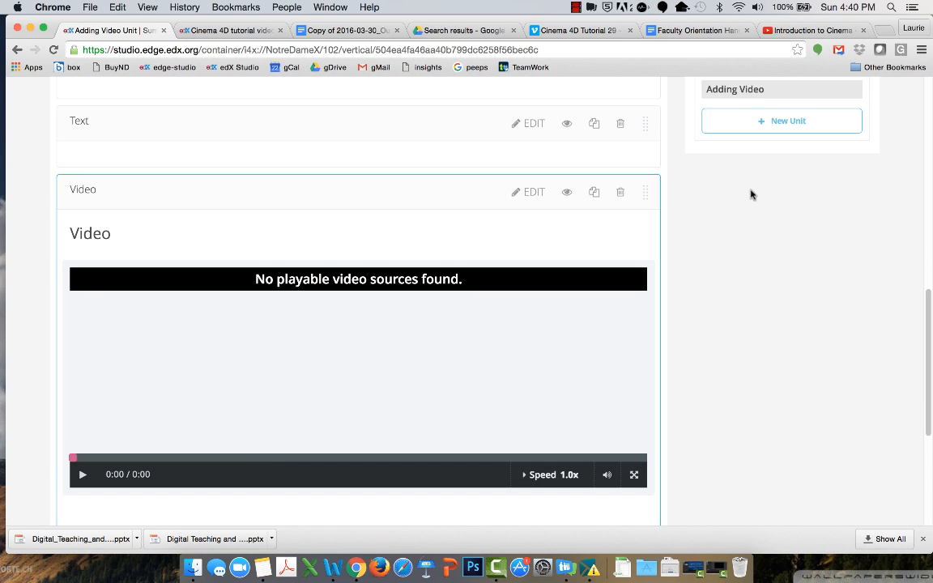
pyautogui.click(618, 195)
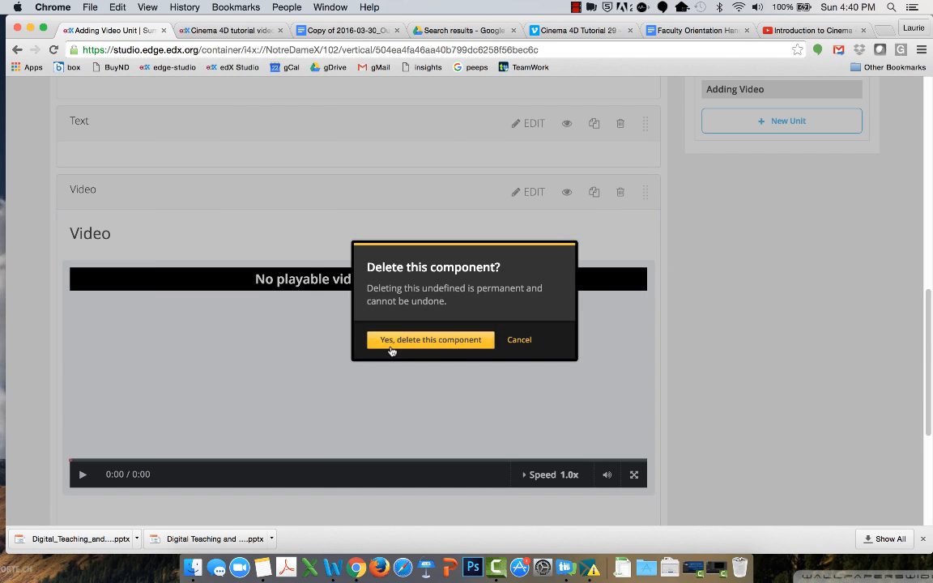
pyautogui.click(393, 341)
# - Open the Text component for editing and copy the full embed code of the Vimeo video from its share window
pyautogui.click(531, 225)
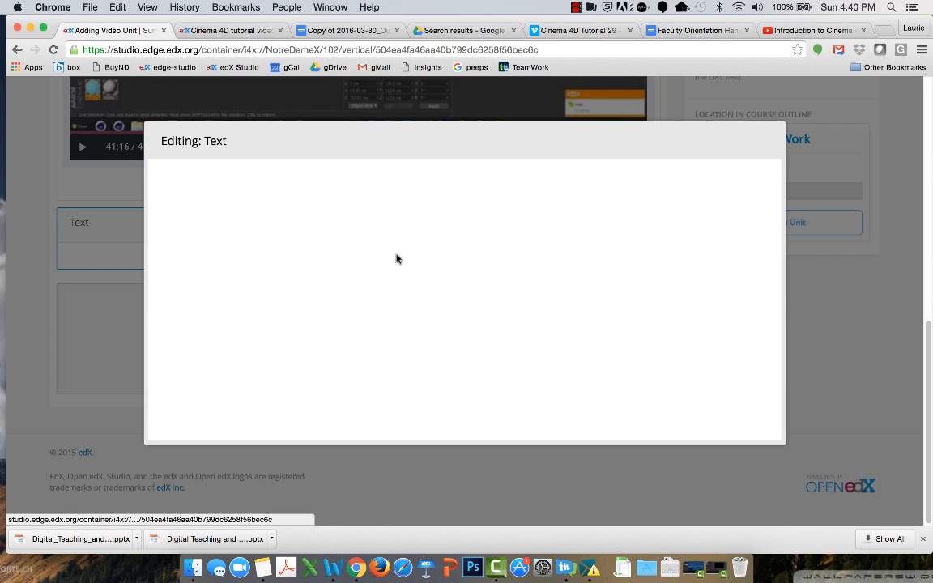
pyautogui.click(580, 32)
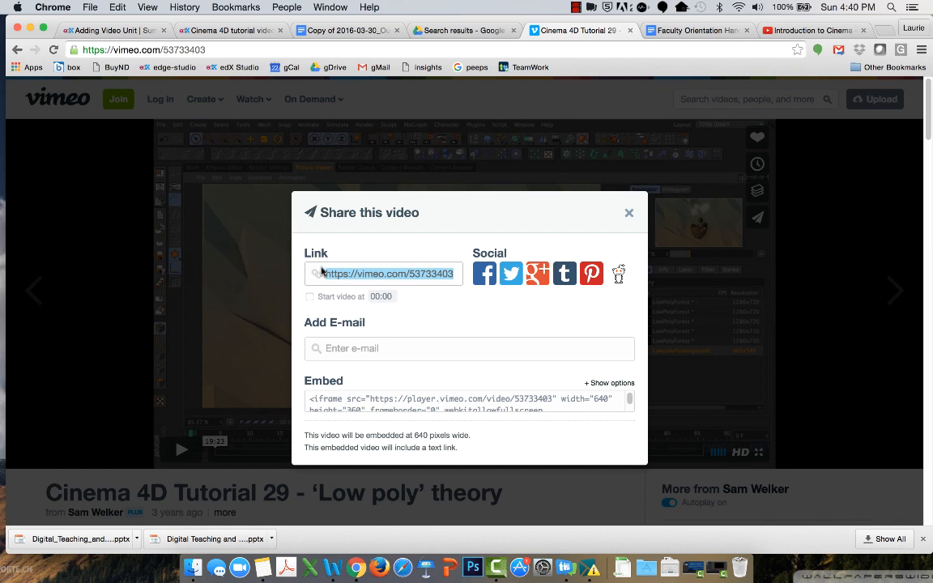
pyautogui.scroll(-1, 352, 389)
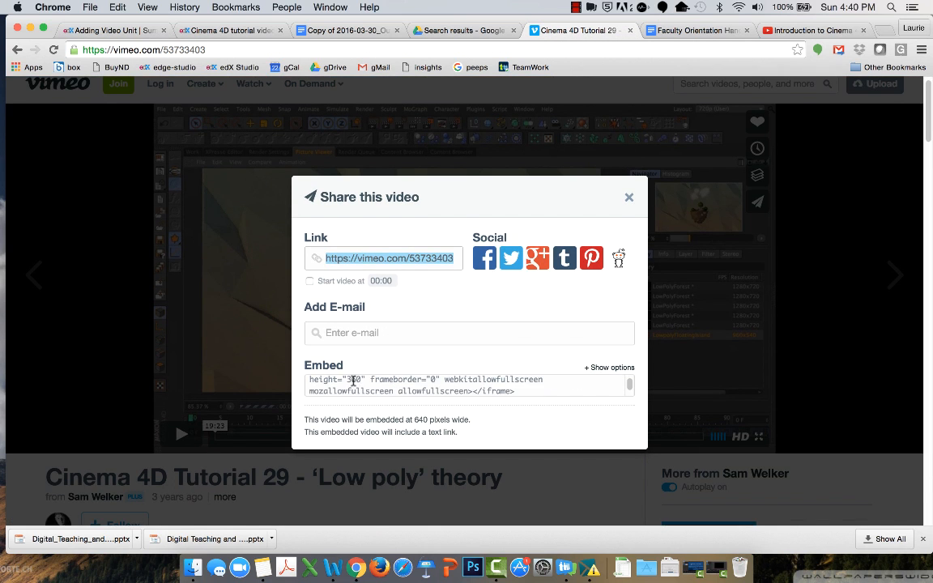
pyautogui.click(349, 395)
pyautogui.press('super+c')
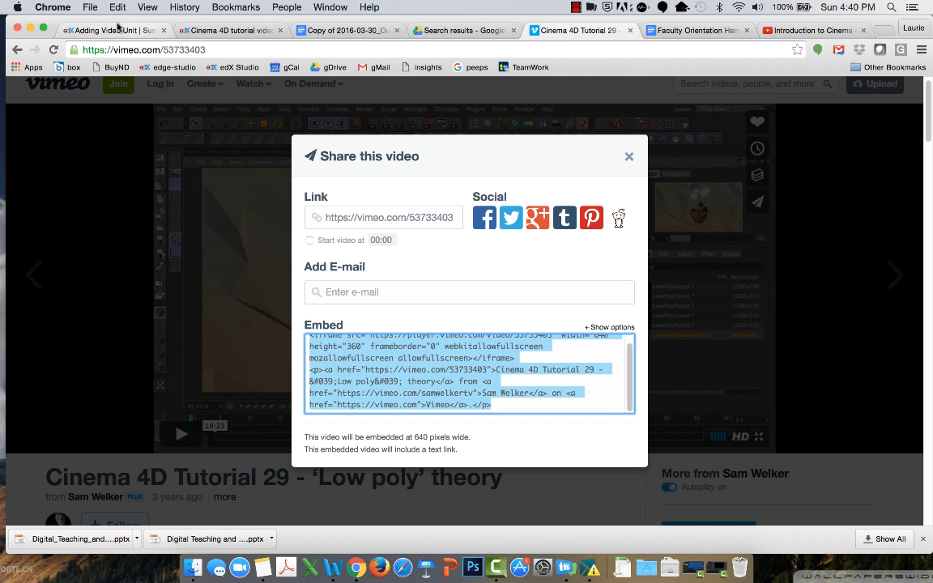
# - Replace the Text component's HTML source with the copied Vimeo embed code and save the component
pyautogui.click(107, 30)
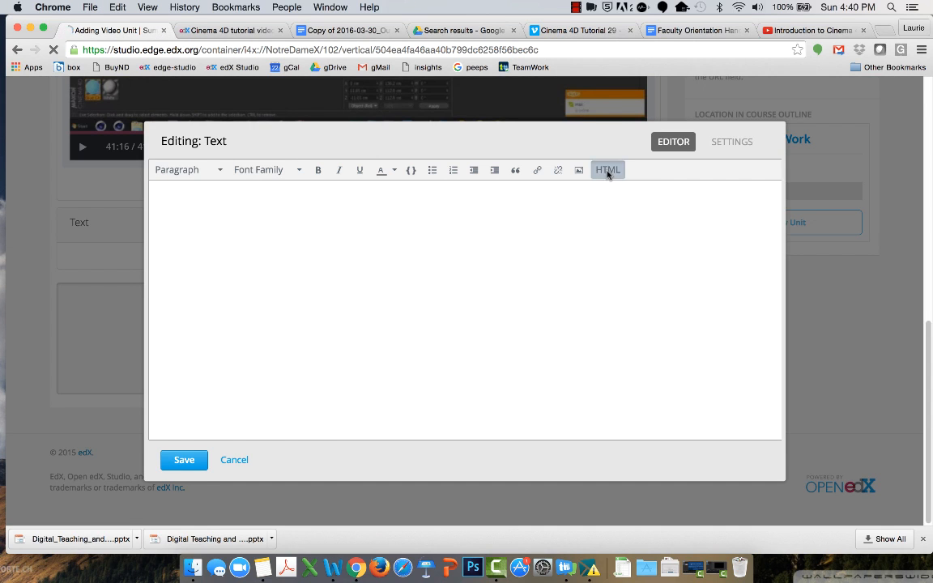
pyautogui.click(608, 171)
pyautogui.moveTo(273, 129); pyautogui.dragTo(160, 124)
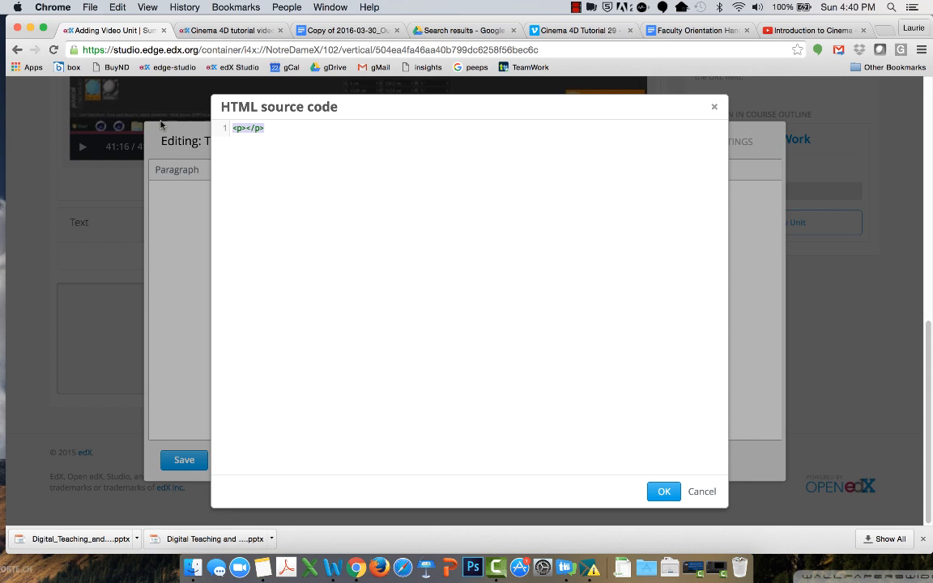
pyautogui.press('super+v')
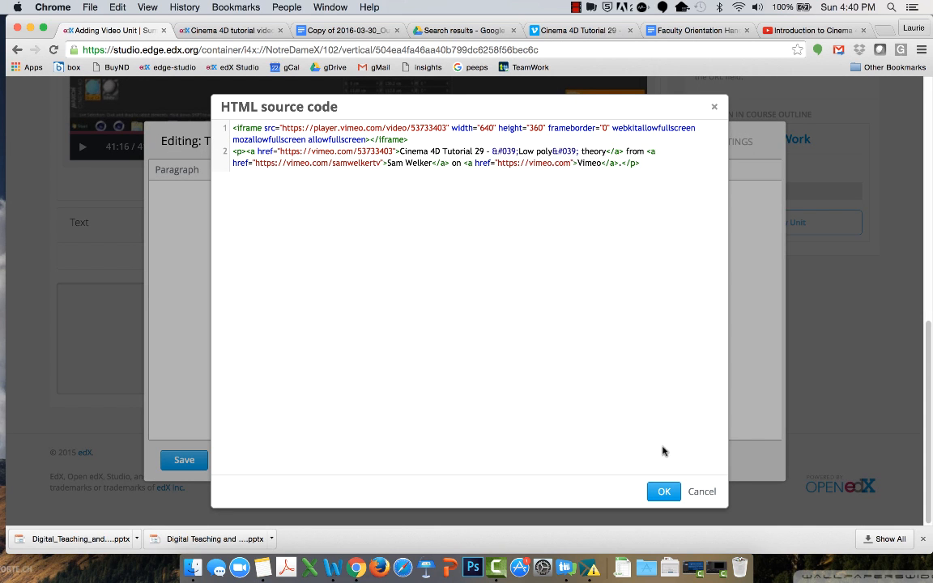
pyautogui.click(657, 492)
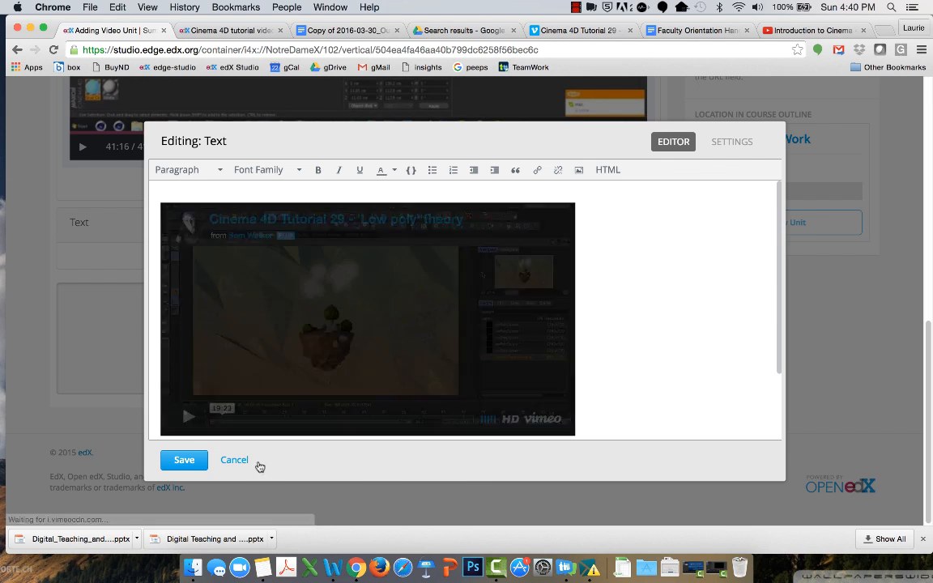
pyautogui.click(186, 459)
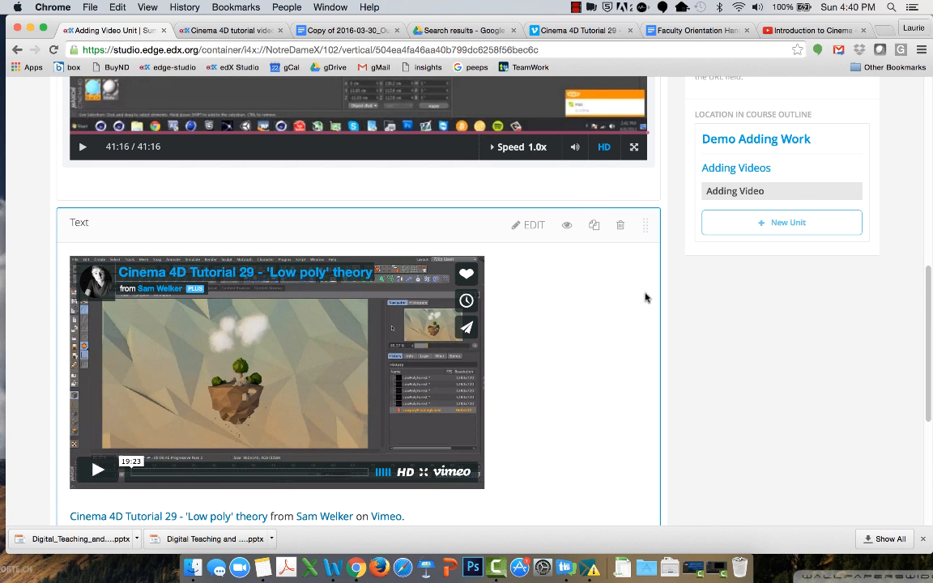
# - Publish the unit's changes, reload the live course page and check both videos on it
pyautogui.scroll(5, 651, 338)
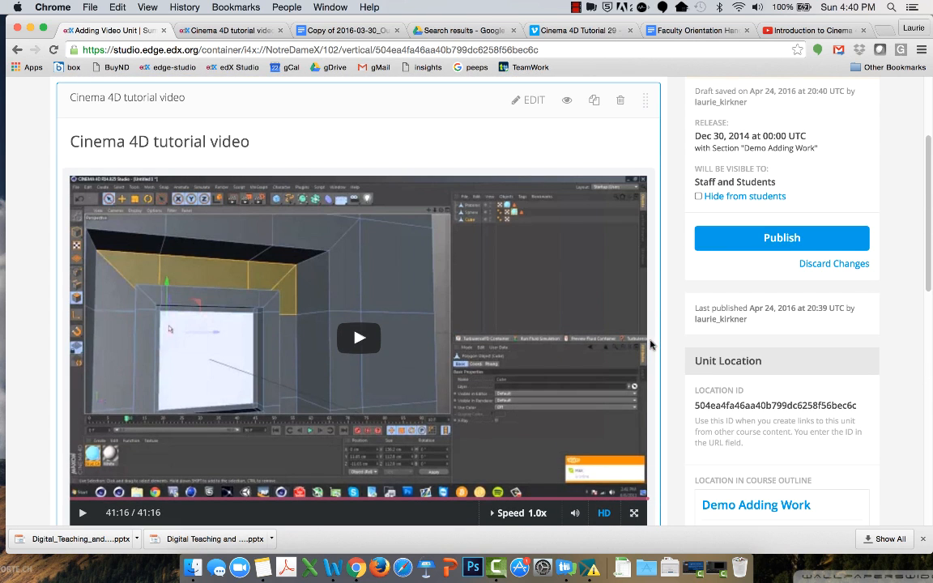
pyautogui.click(713, 243)
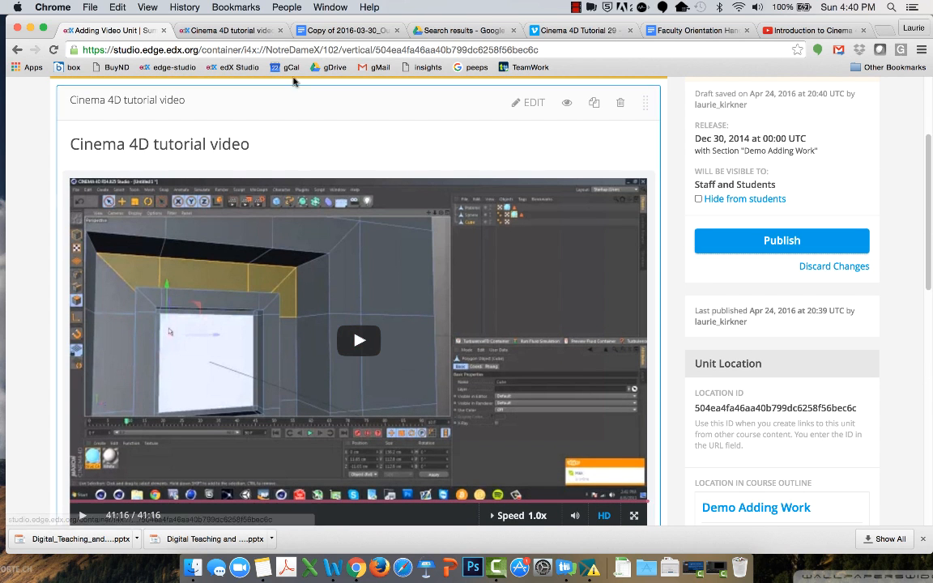
pyautogui.click(199, 30)
pyautogui.click(55, 51)
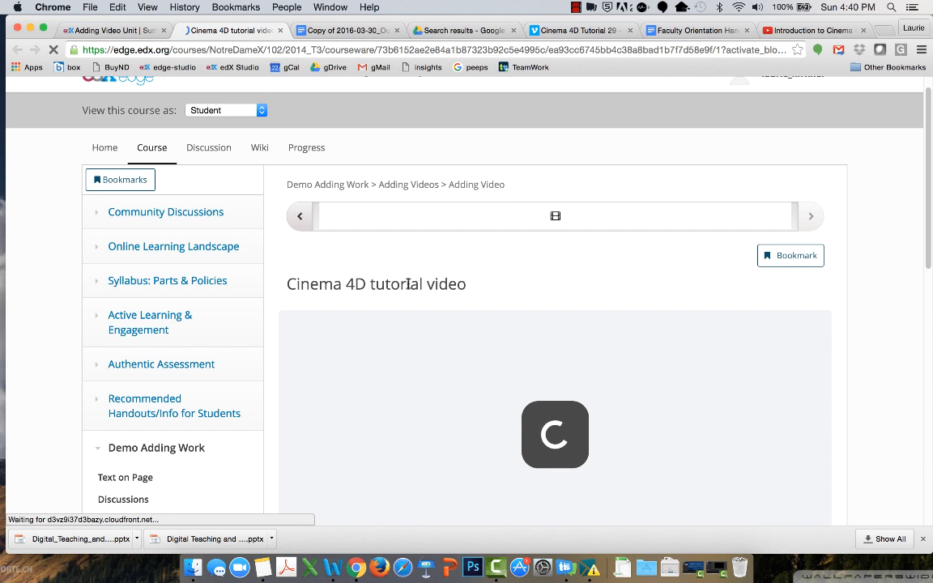
pyautogui.scroll(-5, 408, 287)
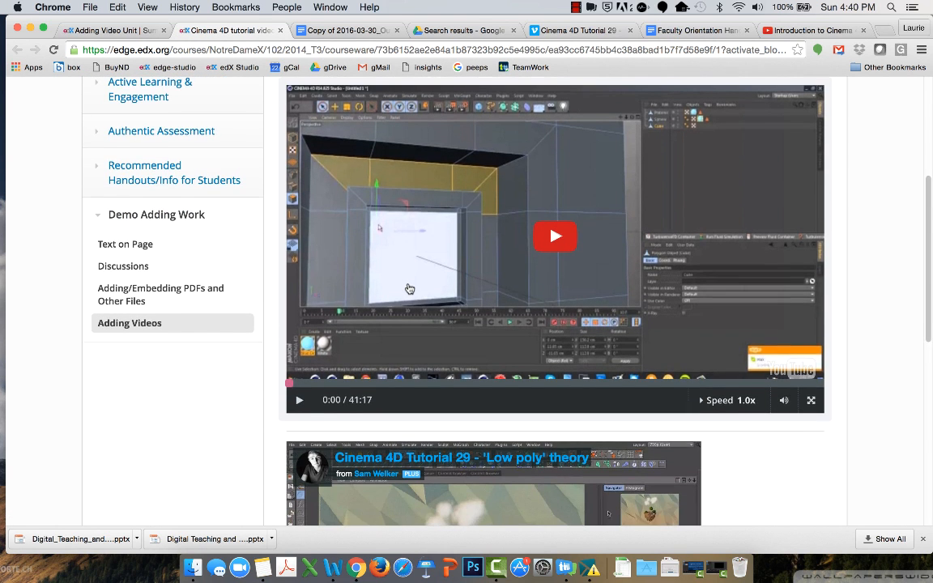
pyautogui.scroll(-4, 409, 289)
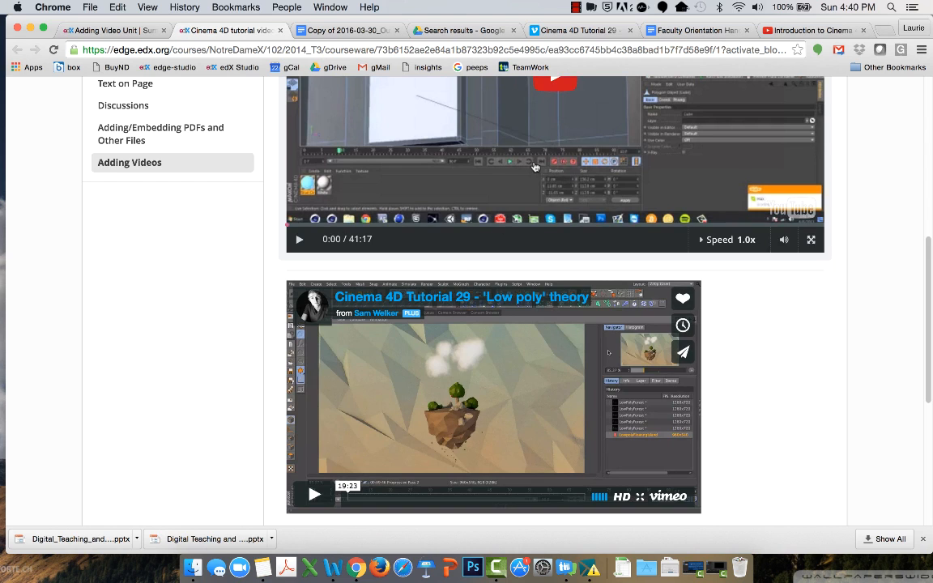
pyautogui.scroll(2, 409, 288)
pyautogui.scroll(-2, 601, 349)
pyautogui.scroll(-5, 601, 348)
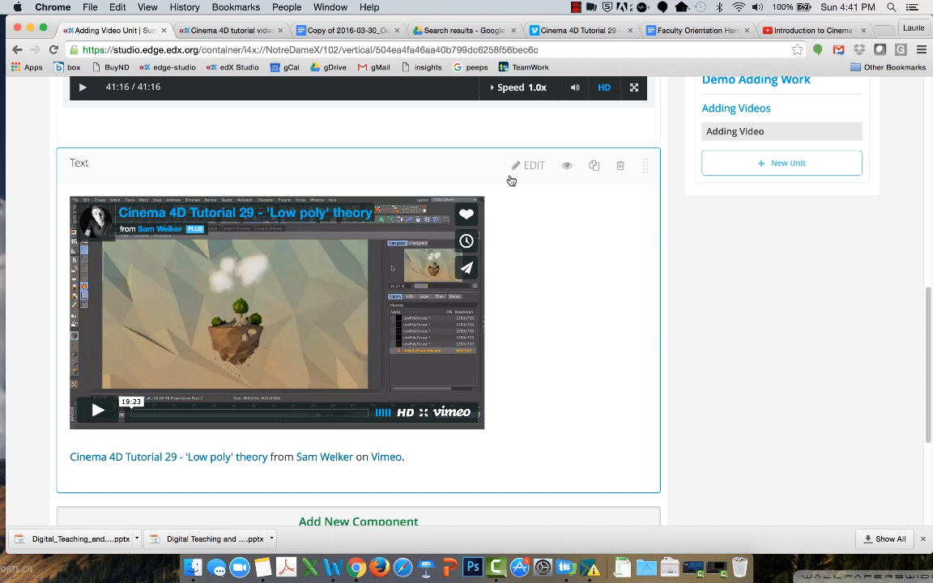
# - Set the embedded Vimeo video's width to 800 and height to 600 in the Text component's HTML source, and save
pyautogui.click(528, 166)
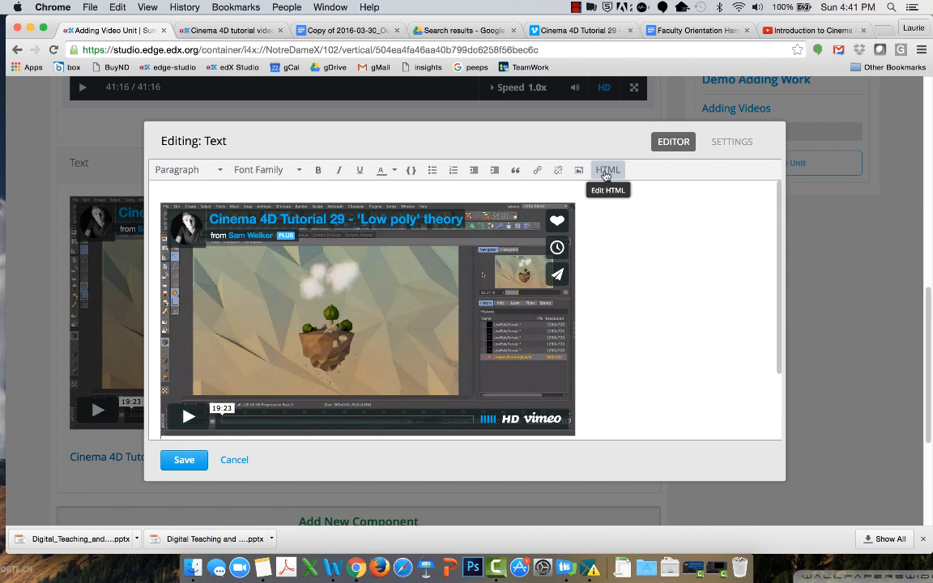
pyautogui.click(606, 172)
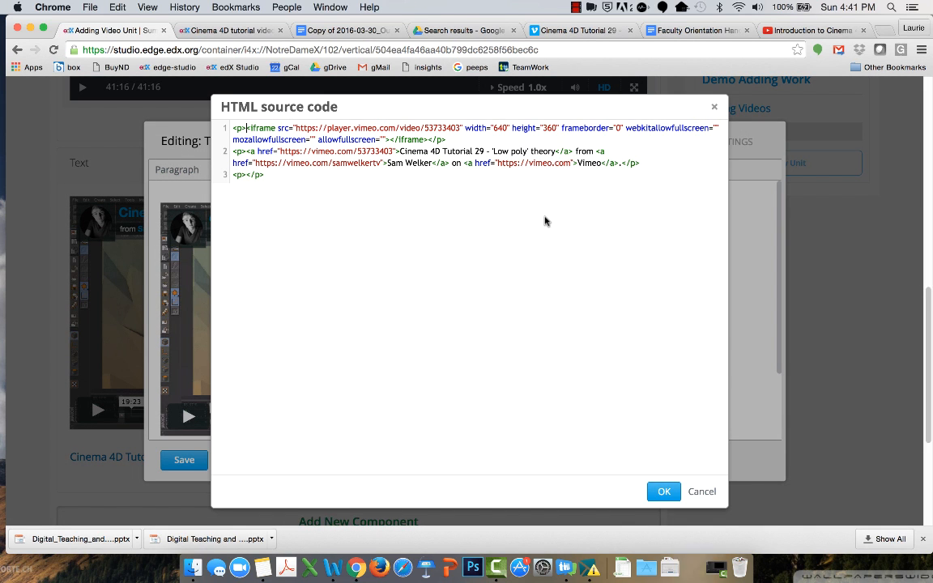
pyautogui.doubleClick(501, 128)
pyautogui.press('super+shift+Left')
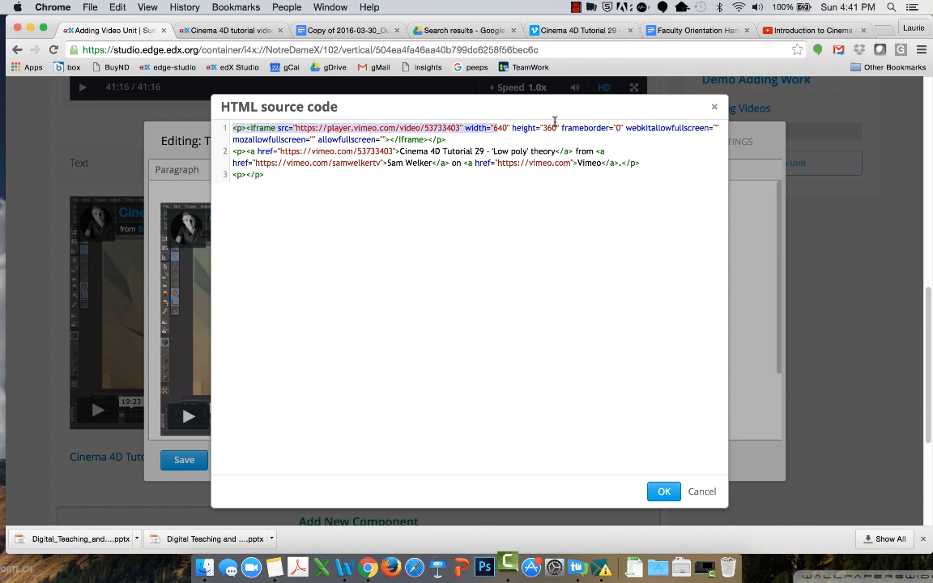
pyautogui.doubleClick(502, 128)
pyautogui.write('800')
pyautogui.doubleClick(549, 128)
pyautogui.write('600')
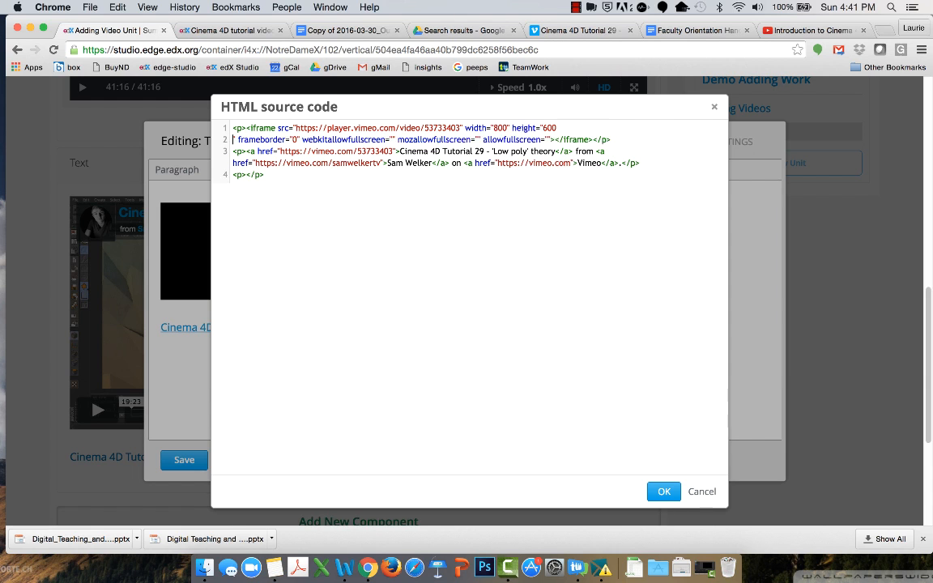
pyautogui.click(663, 491)
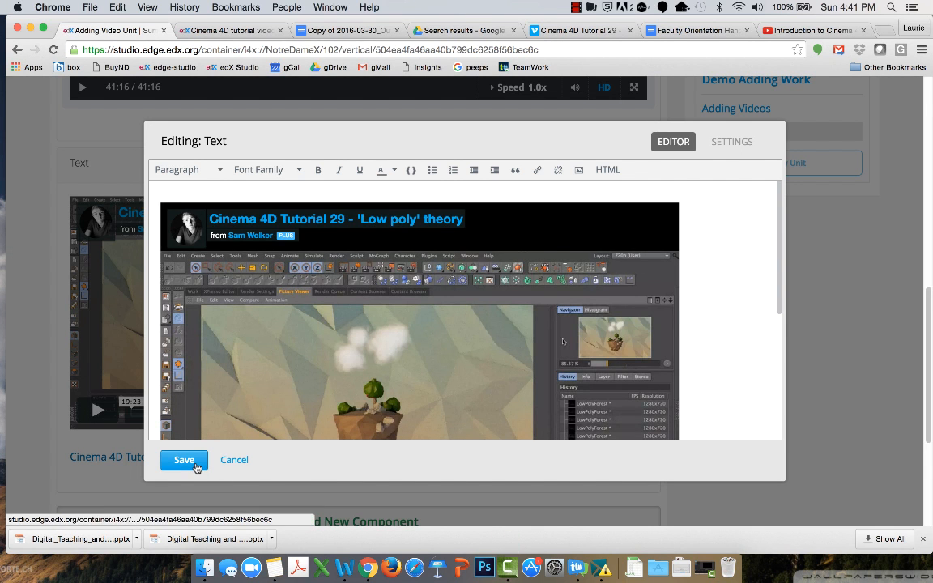
pyautogui.click(183, 460)
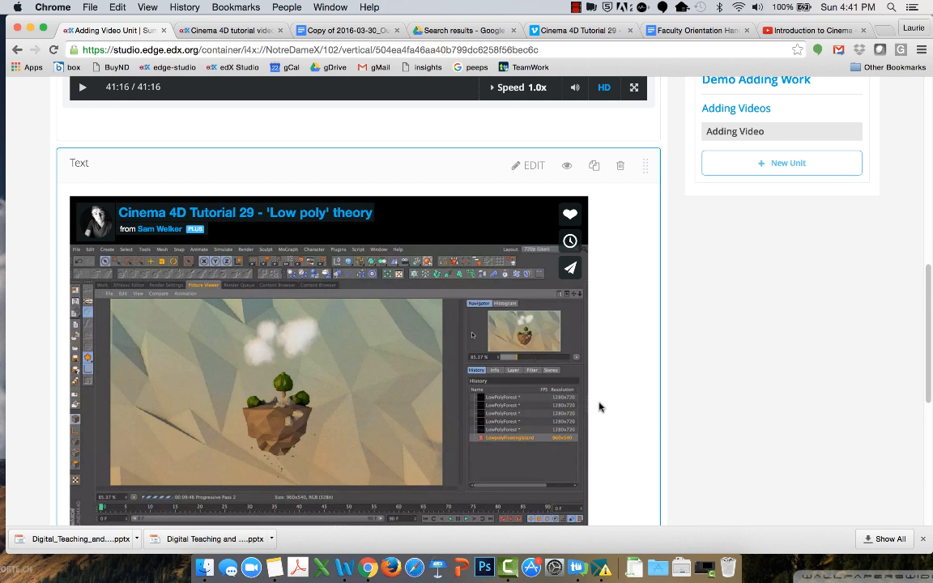
# - Compare the resized Vimeo player in the Text component with the Cinema 4D tutorial video above it
pyautogui.scroll(-3, 616, 420)
pyautogui.scroll(6, 616, 419)
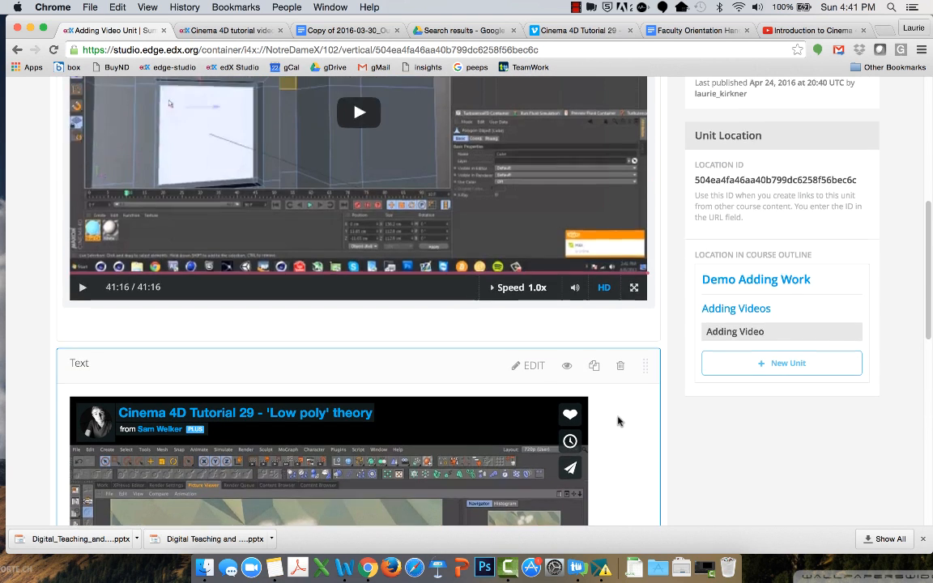
pyautogui.scroll(-5, 627, 277)
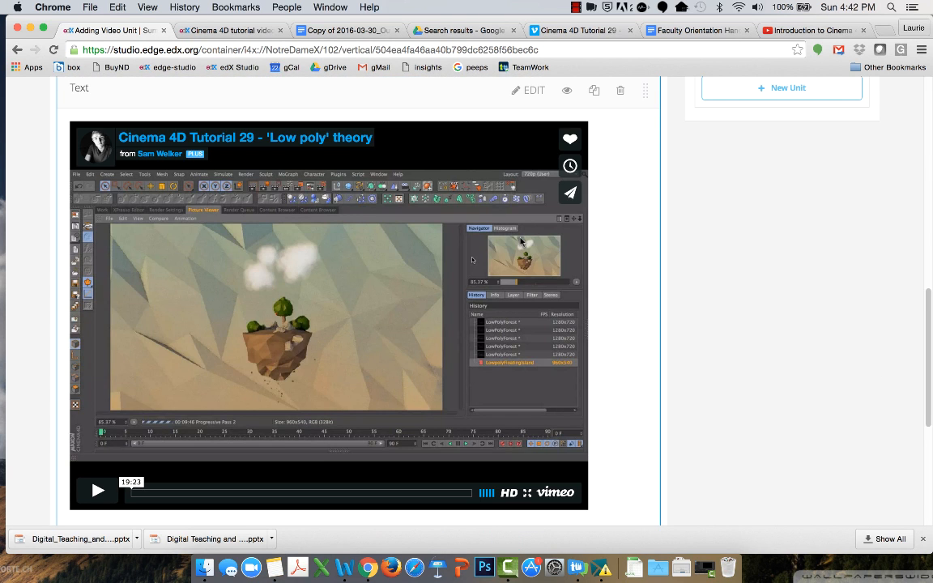
pyautogui.scroll(10, 520, 241)
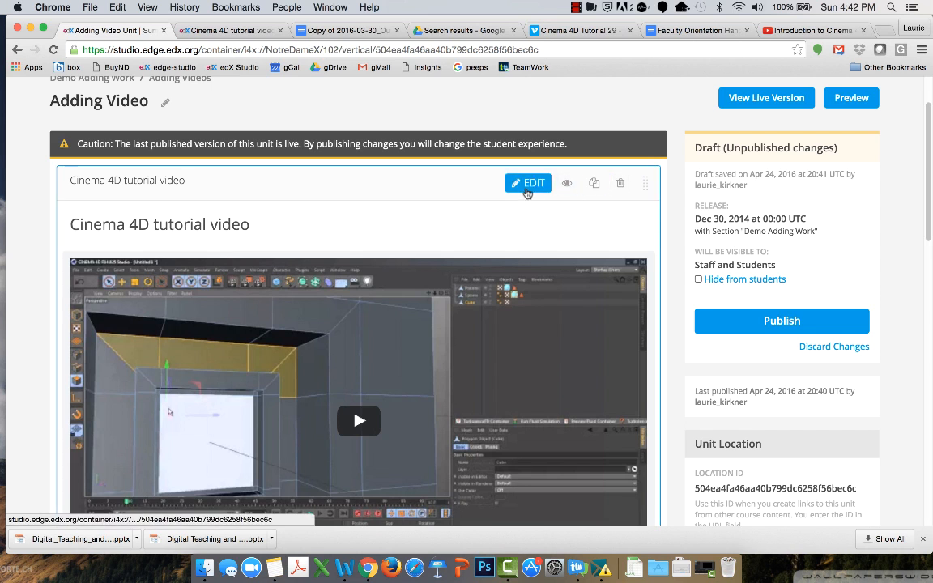
pyautogui.scroll(-5, 527, 193)
pyautogui.scroll(8, 416, 215)
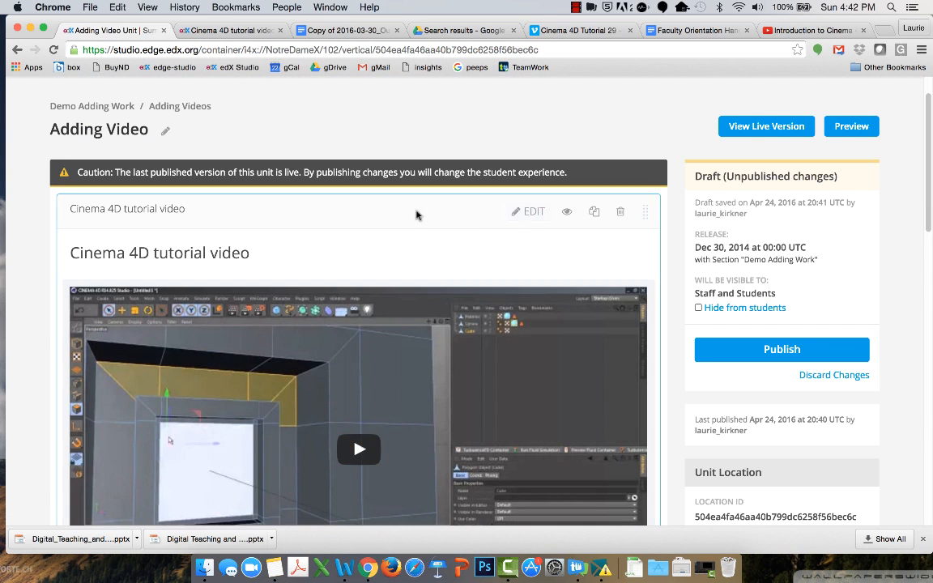
# - Open the Text component's HTML source and delete all of the Vimeo embed code
pyautogui.scroll(-5, 429, 333)
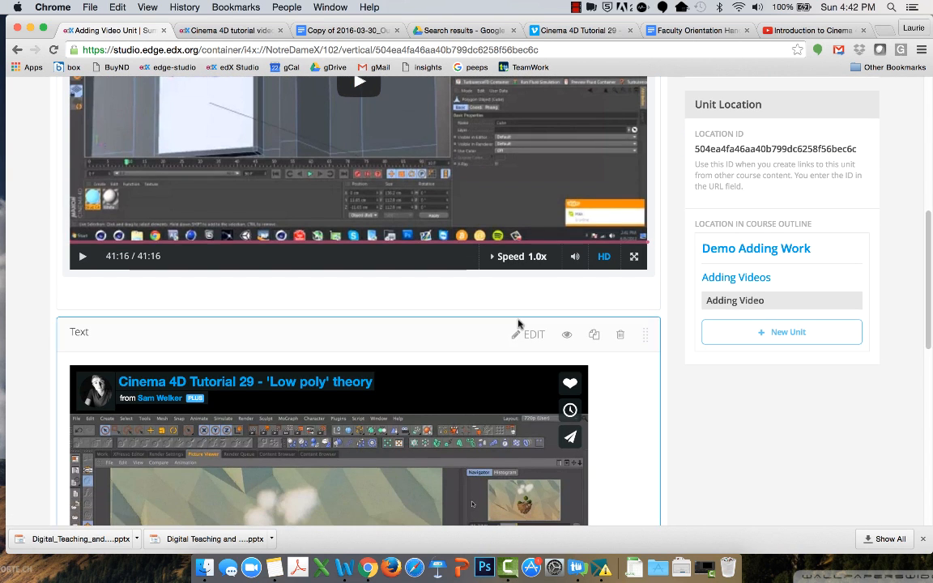
pyautogui.click(530, 333)
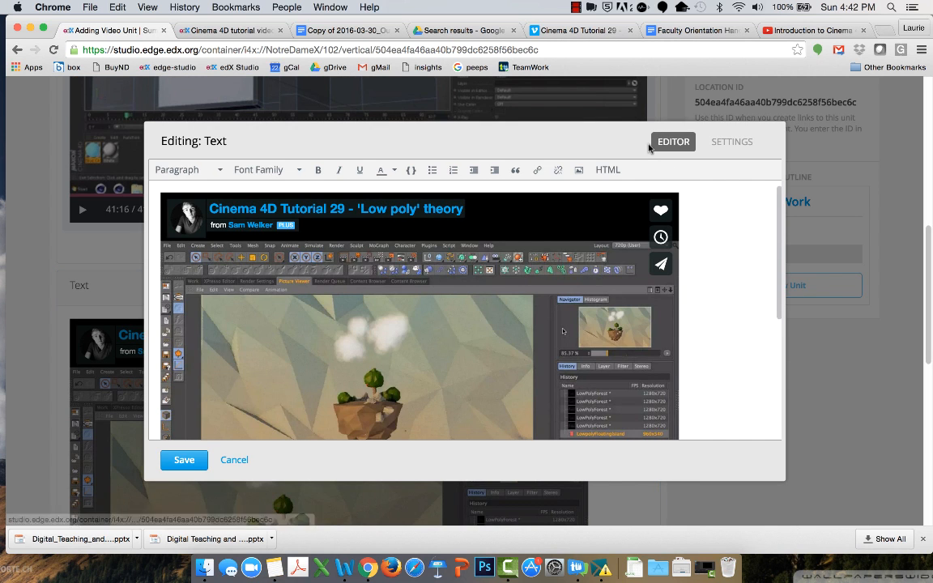
pyautogui.click(607, 170)
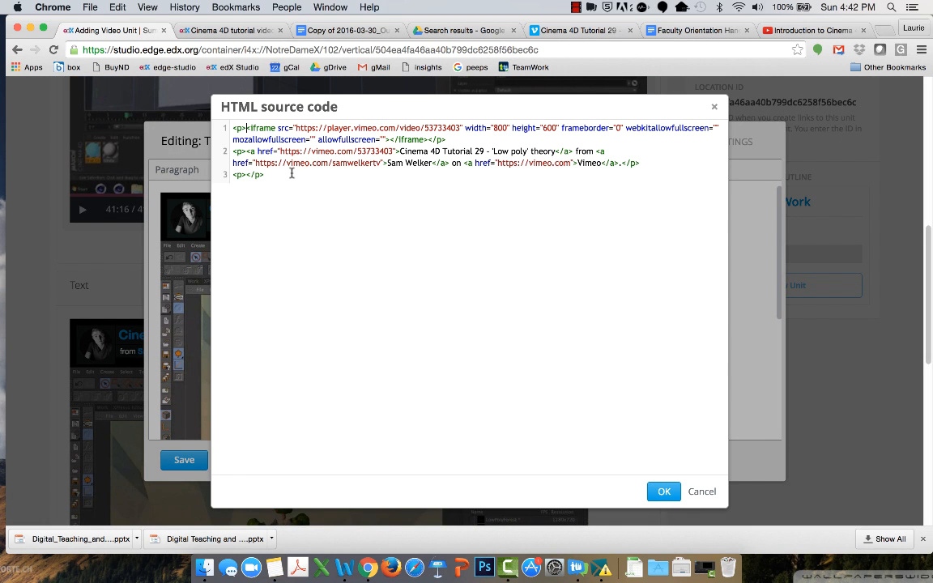
pyautogui.moveTo(292, 172); pyautogui.dragTo(231, 127)
pyautogui.press('BackSpace')
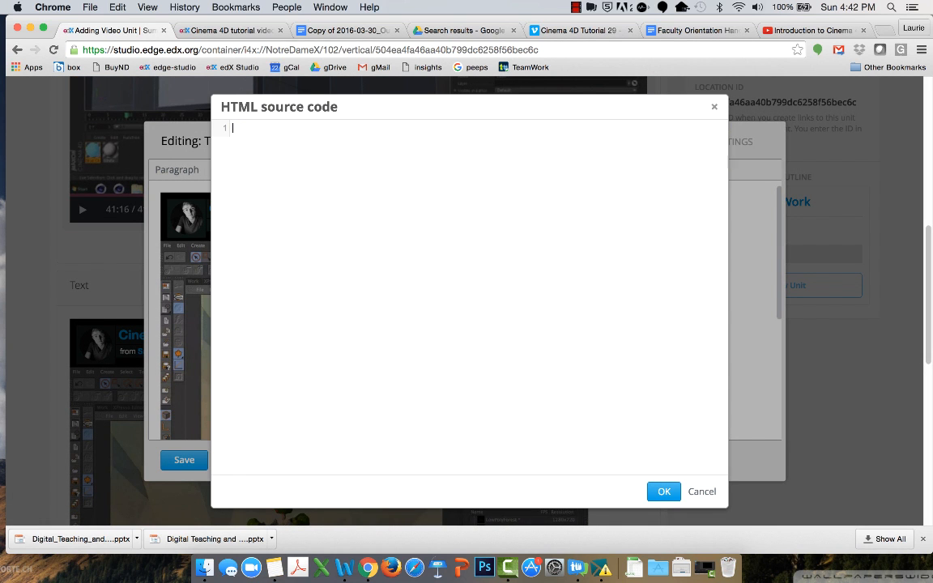
# - Copy the embed code of the YouTube video "Introduction to Cinema 4D (Beginner Tutorial)"
pyautogui.click(777, 32)
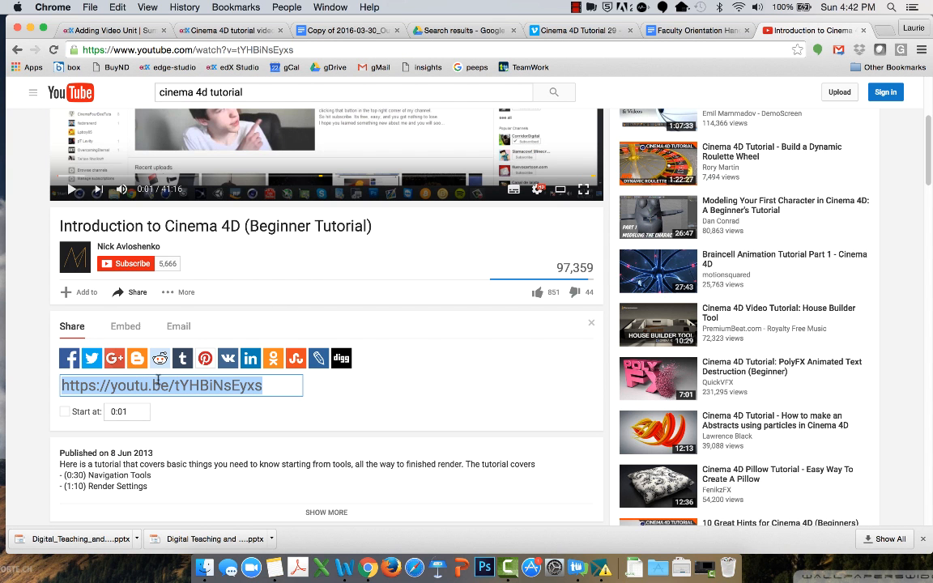
pyautogui.click(122, 327)
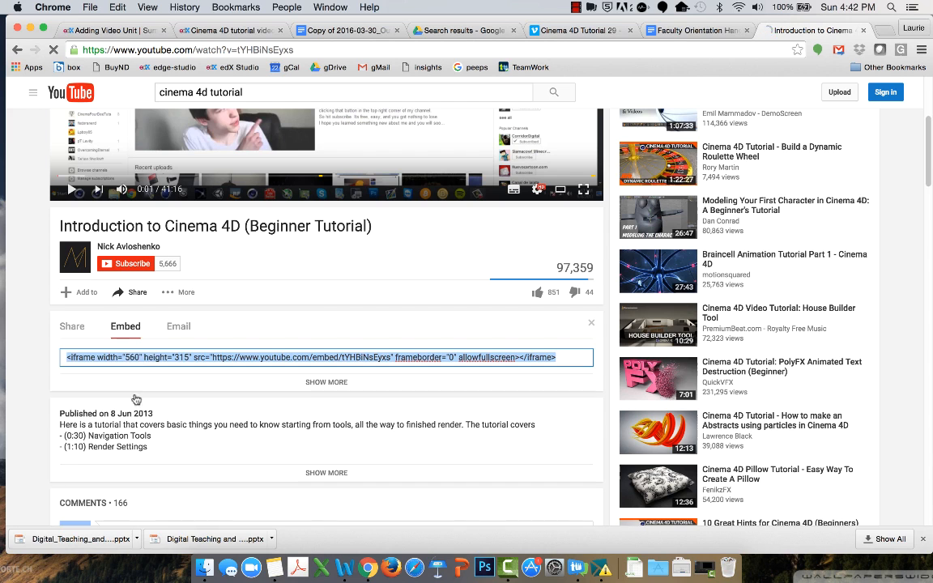
pyautogui.rightClick(130, 356)
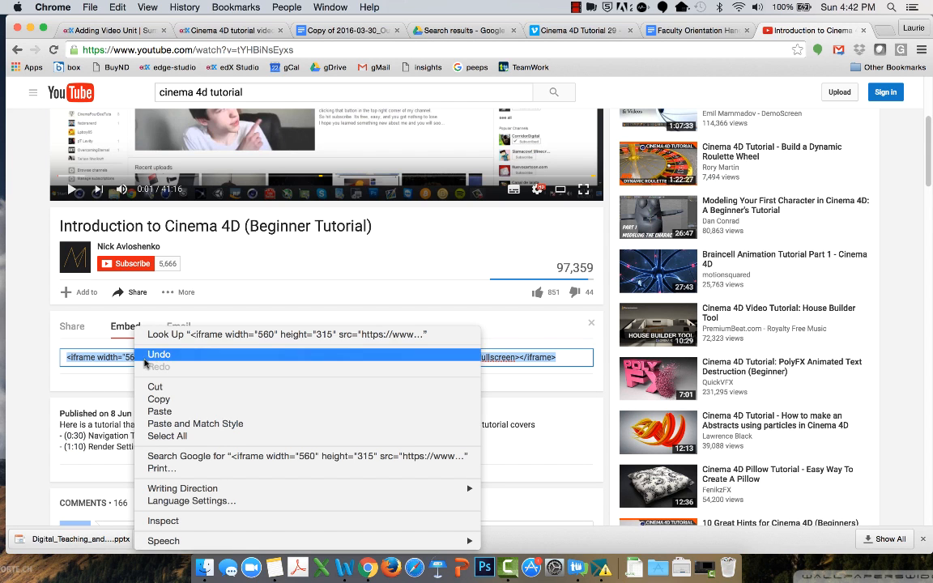
pyautogui.click(161, 399)
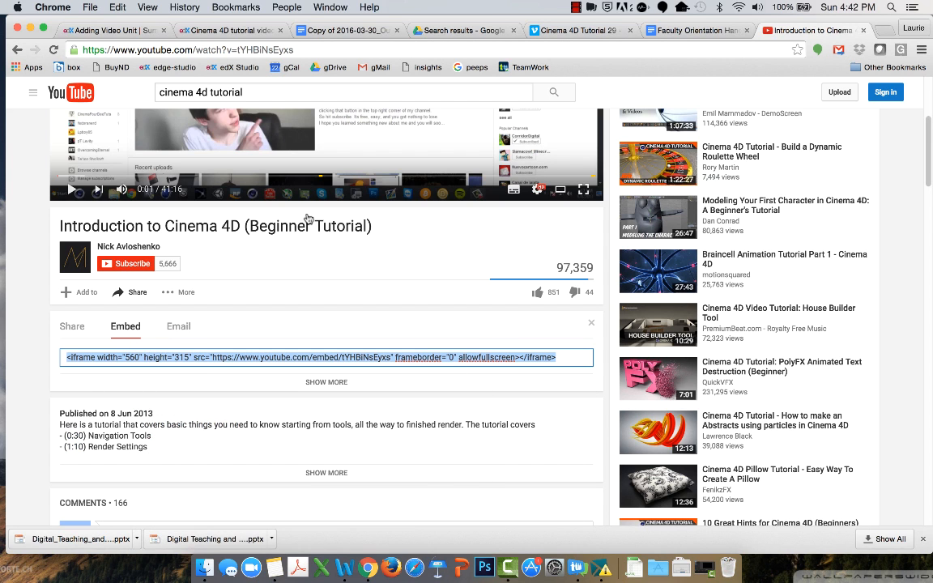
# - Paste the YouTube embed code into the Text component's empty HTML source, save the component and check the embedded video
pyautogui.click(81, 29)
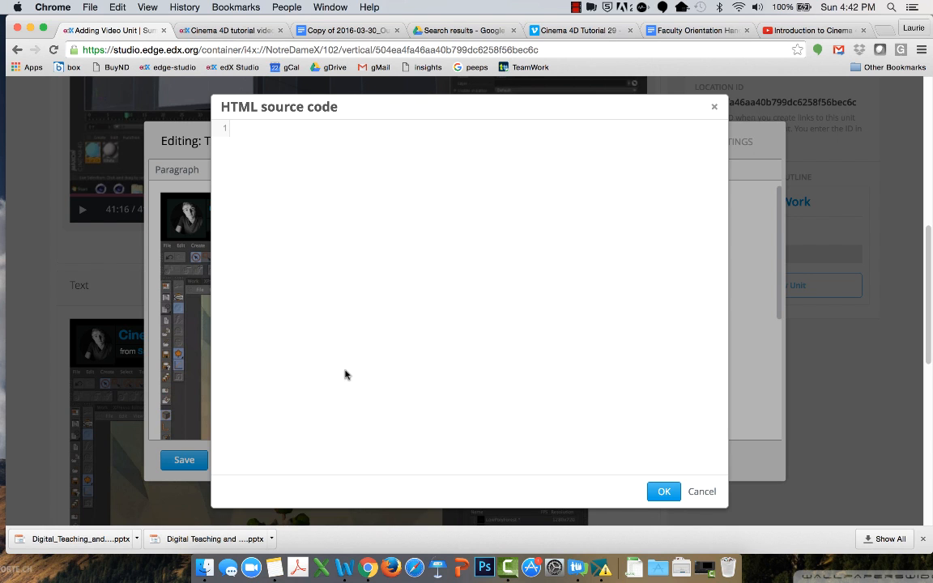
pyautogui.press('super+v')
pyautogui.click(655, 494)
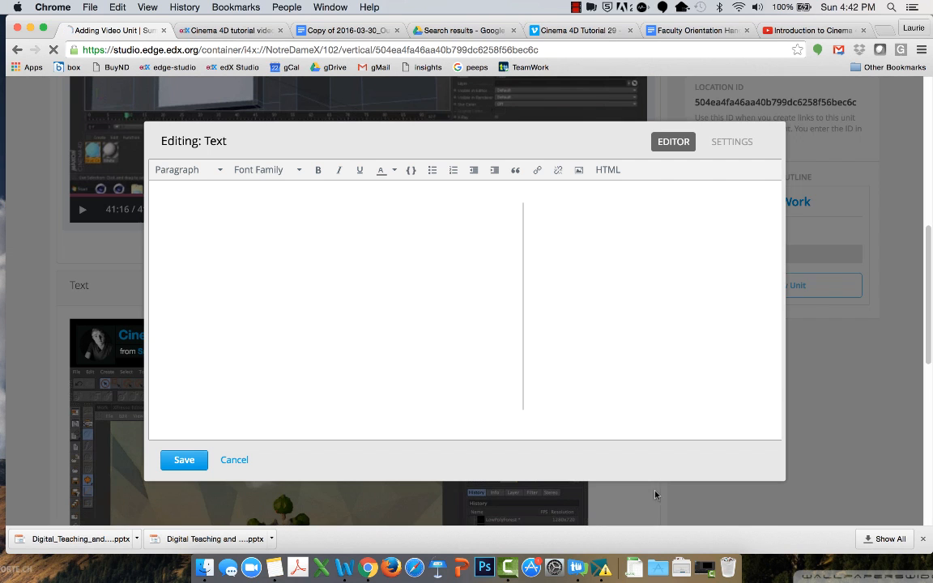
pyautogui.click(201, 463)
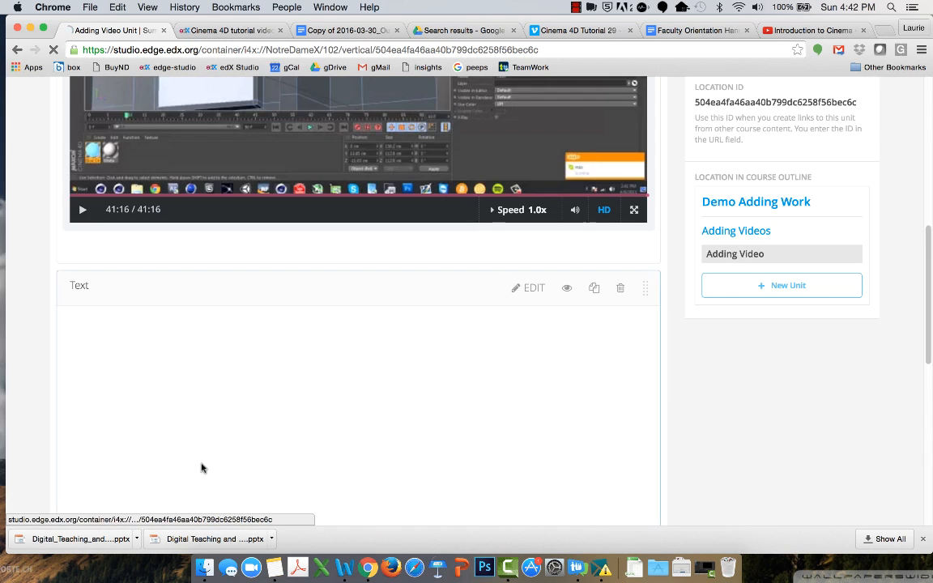
pyautogui.scroll(-3, 584, 448)
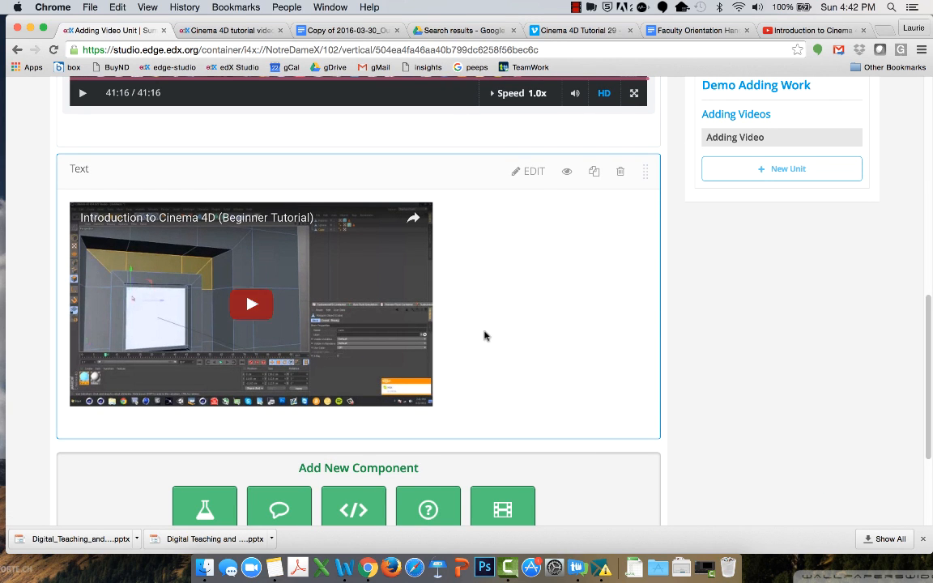
# - Open the Text component's HTML source to examine the YouTube embed code
pyautogui.click(531, 172)
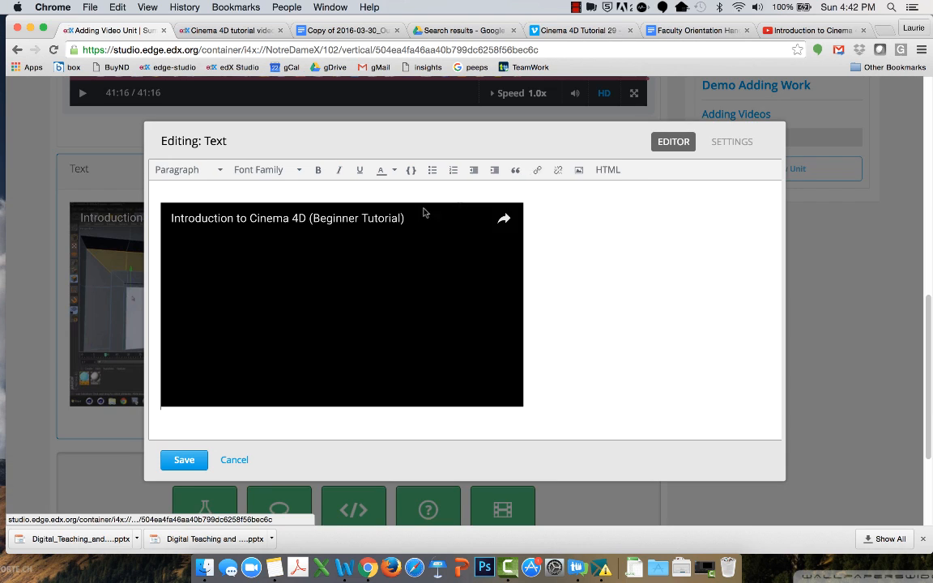
pyautogui.click(604, 172)
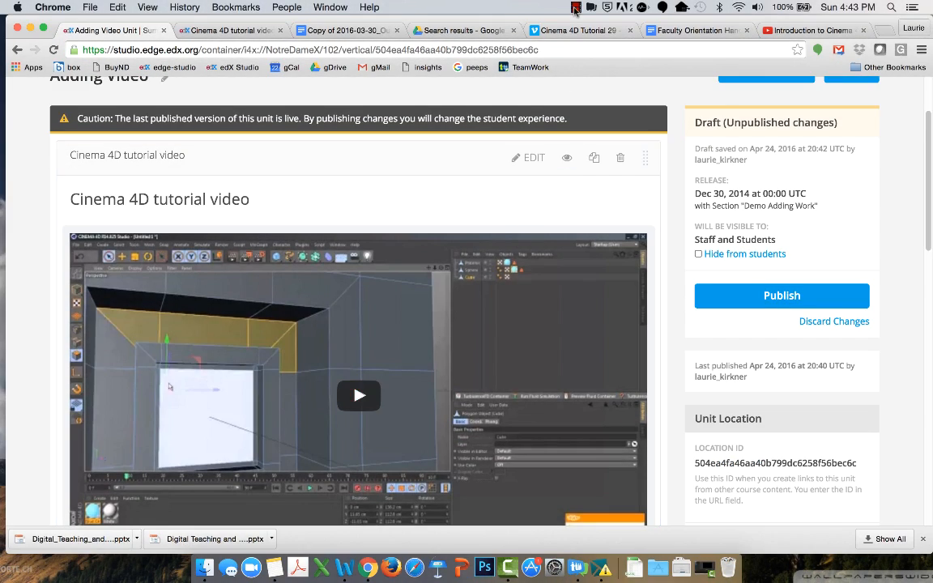
pyautogui.click(575, 8)
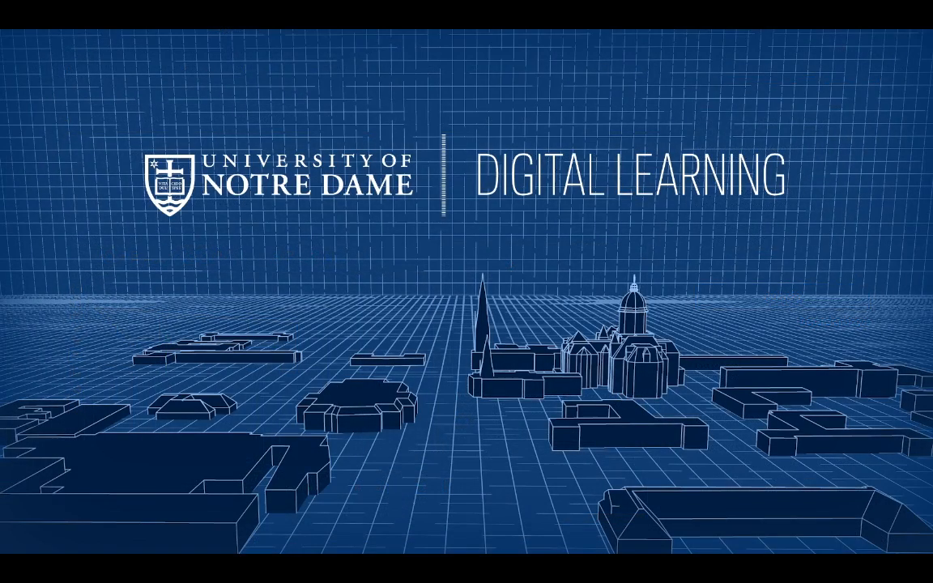